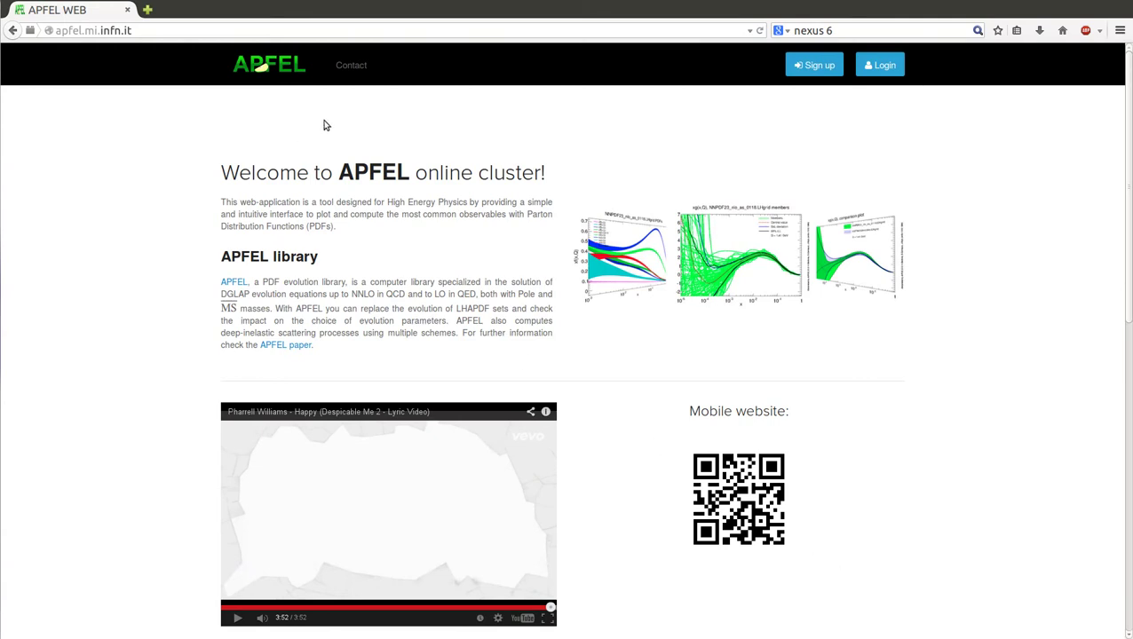
# Step: Select the site address in the address bar and open Sign up in a background tab
pyautogui.click(202, 32)
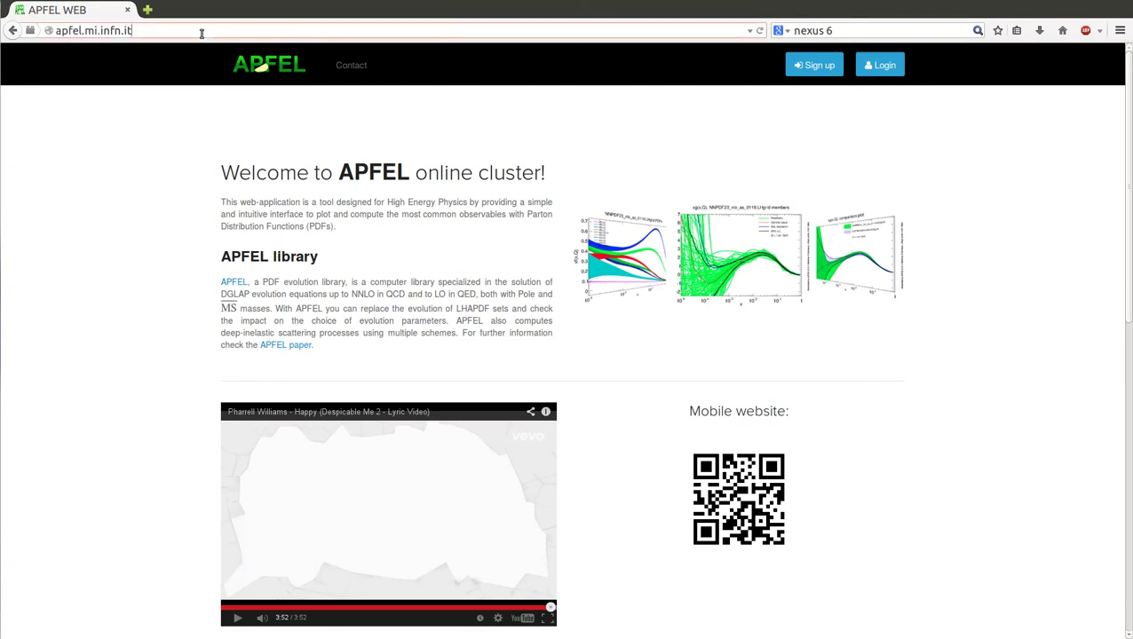
pyautogui.hotkey('ctrl', 'shift', 'Right')
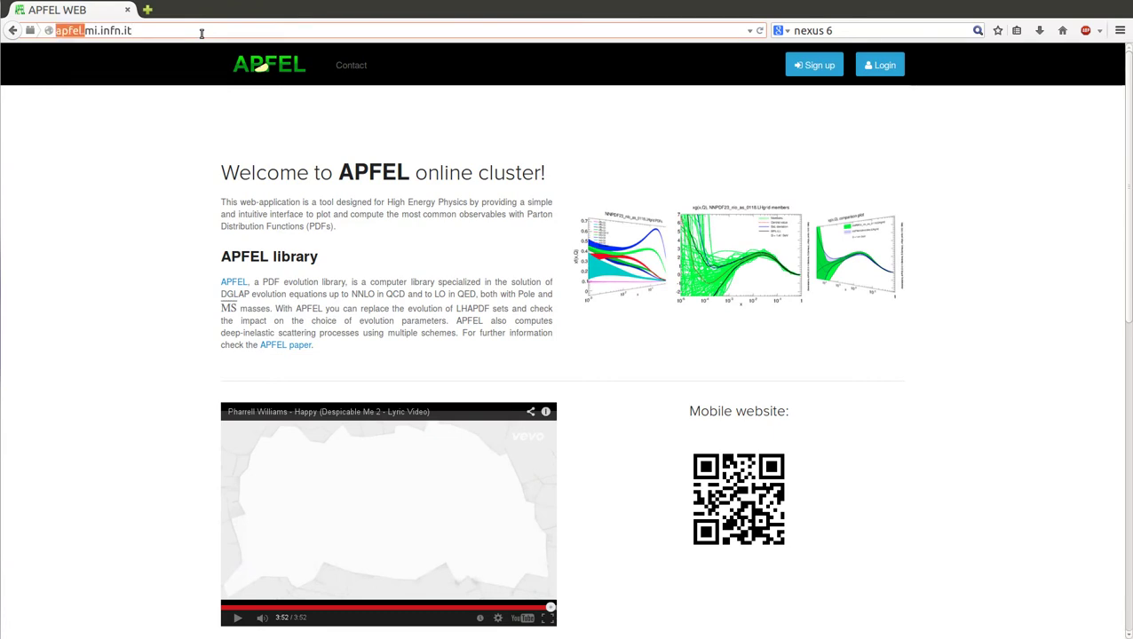
pyautogui.hotkey('ctrl', 'shift', 'Right')
pyautogui.hotkey('shift', 'Right')
pyautogui.hotkey('shift', 'Right')
pyautogui.hotkey('shift', 'Right')
pyautogui.hotkey('shift', 'Right')
pyautogui.hotkey('shift', 'Right')
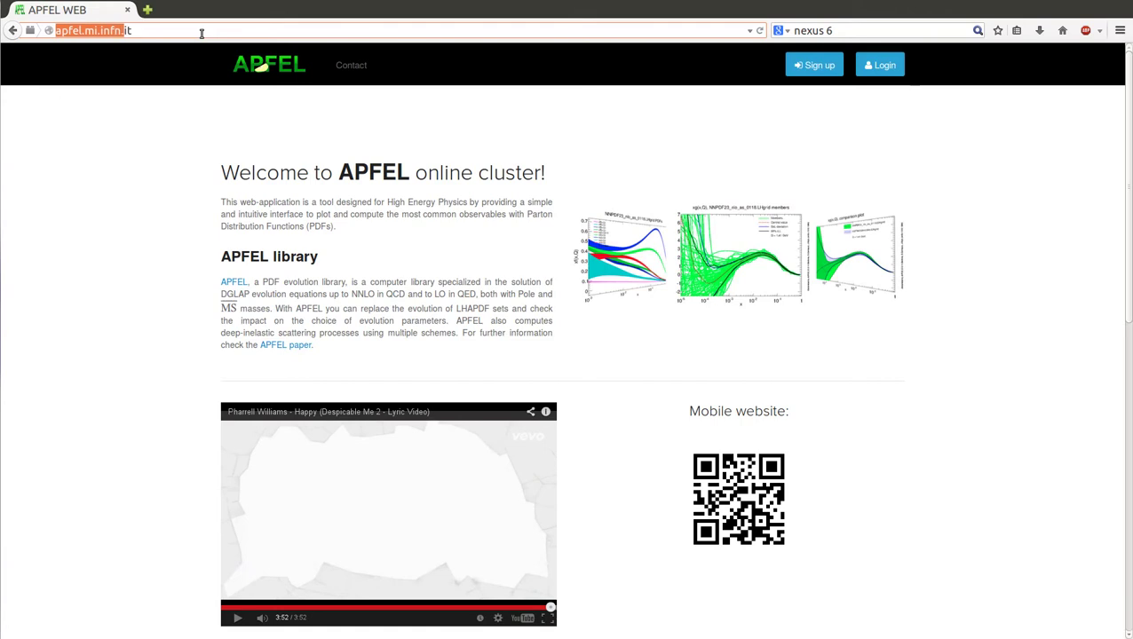
pyautogui.hotkey('shift', 'Right')
pyautogui.hotkey('shift', 'Right')
pyautogui.hotkey('shift', 'Right')
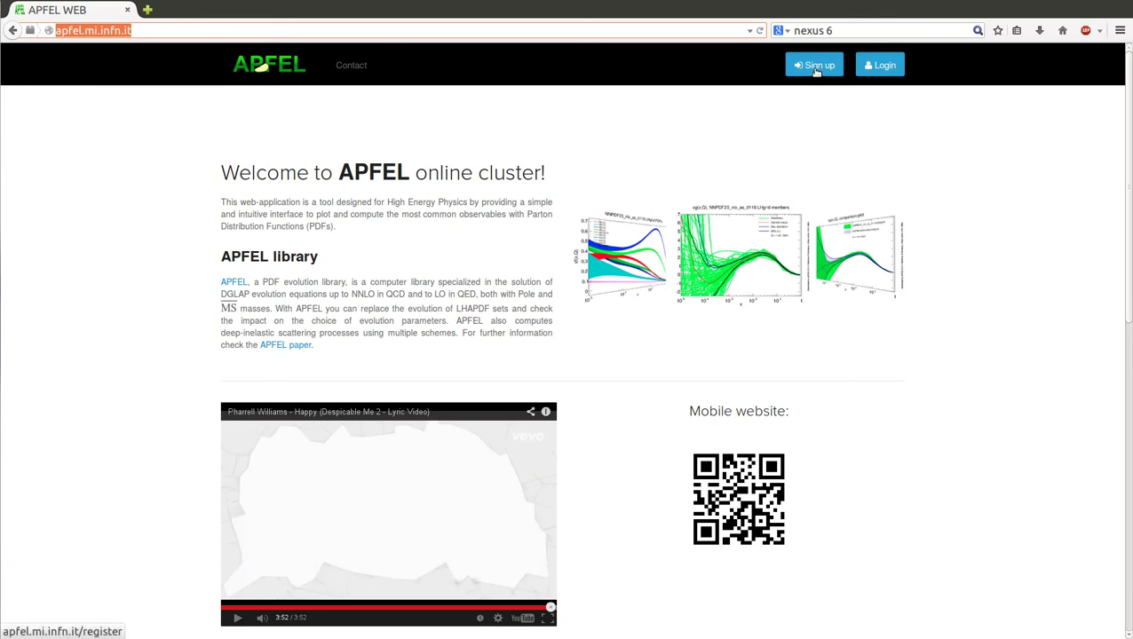
pyautogui.middleClick(815, 67)
# Step: Switch to the registration tab, focus its password field, then close the tab
pyautogui.click(202, 10)
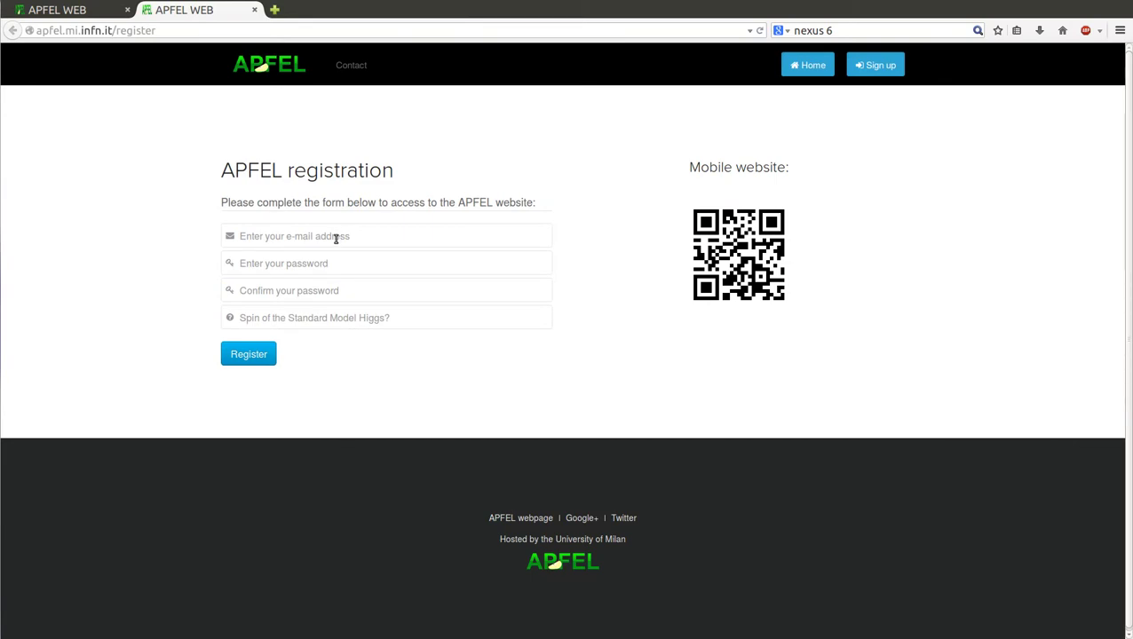
pyautogui.click(293, 264)
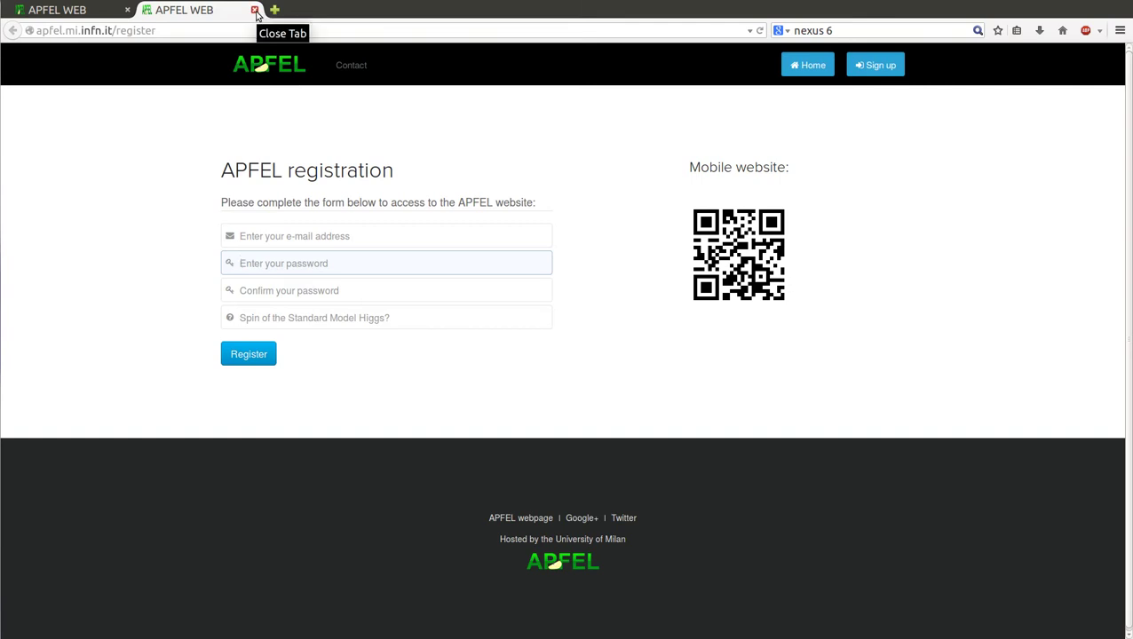
pyautogui.click(255, 10)
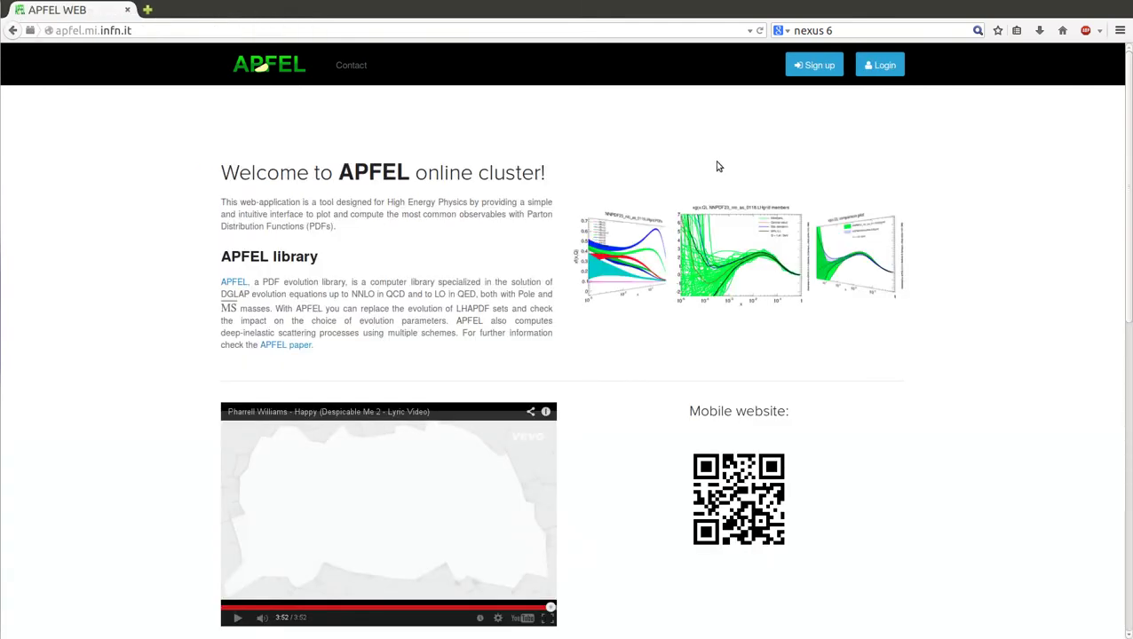
# Step: Log in with the test account's e-mail and password and dismiss the remember-password prompt
pyautogui.click(889, 71)
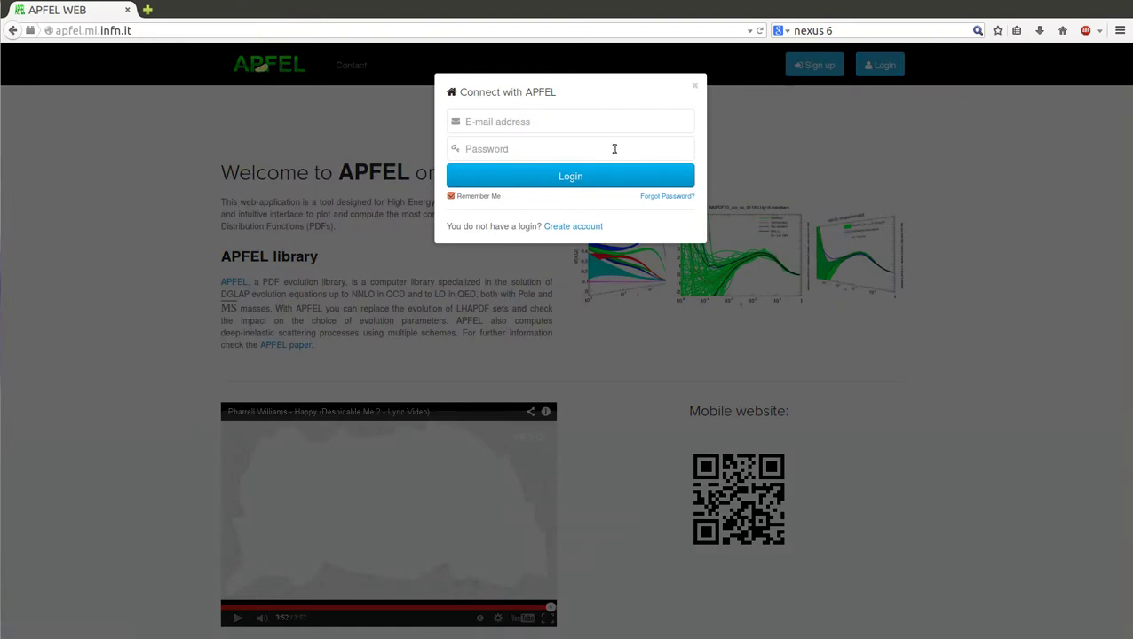
pyautogui.click(549, 118)
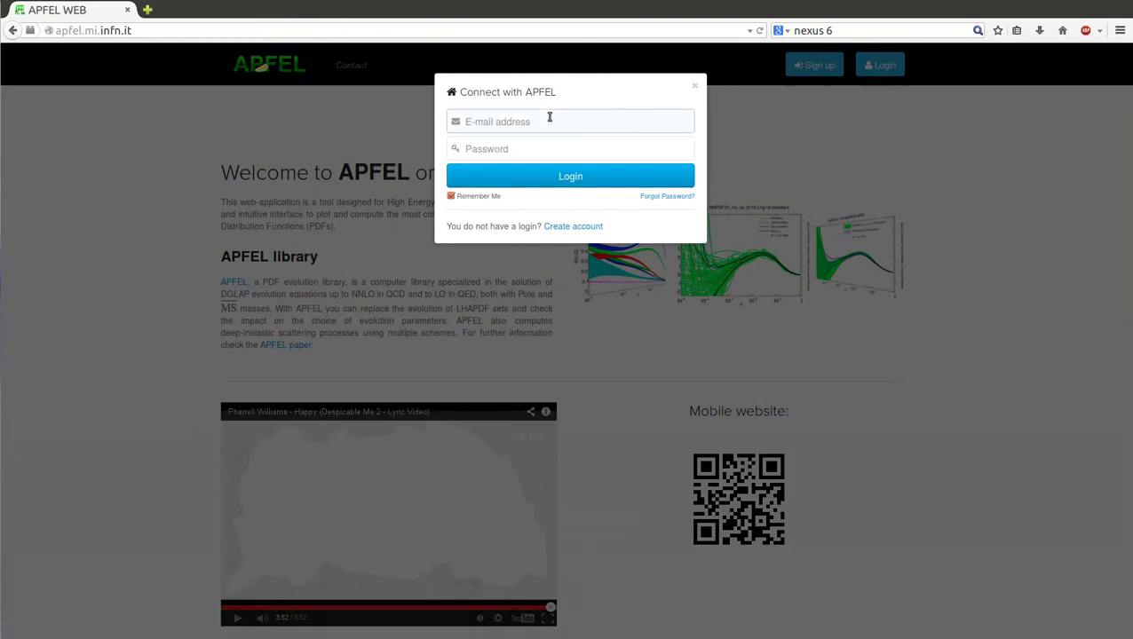
pyautogui.write('test')
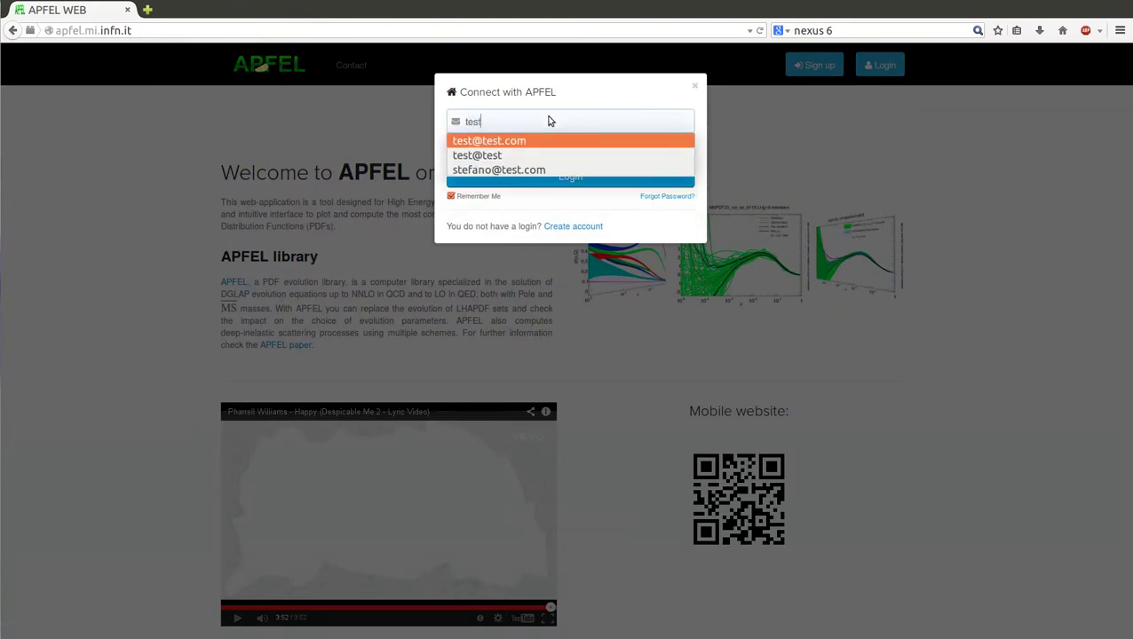
pyautogui.press('Tab')
pyautogui.write('tes')
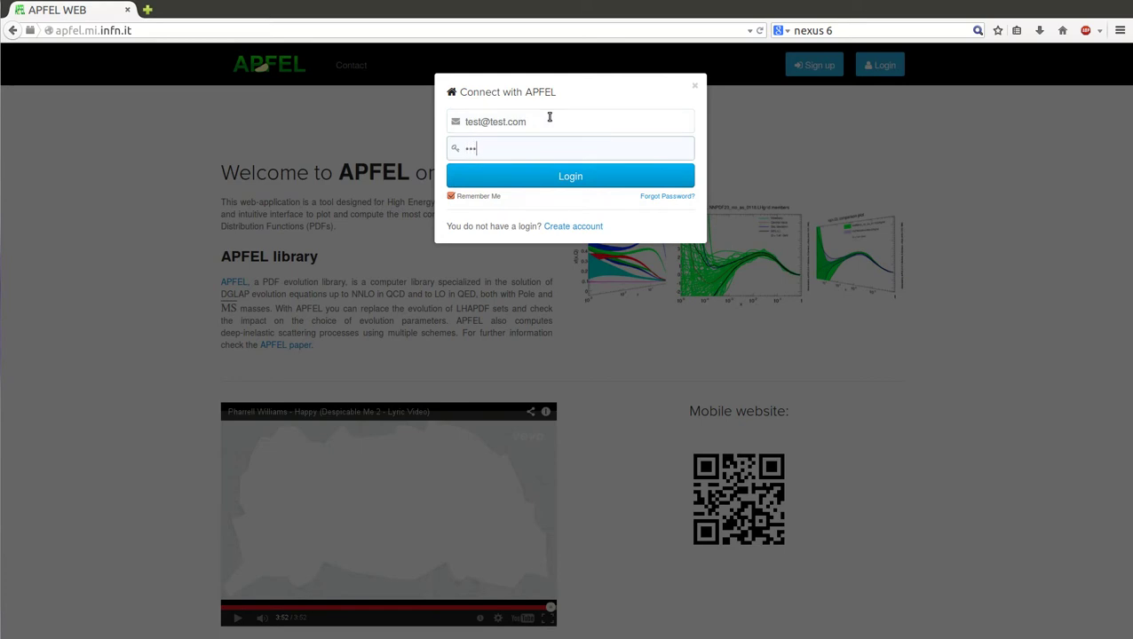
pyautogui.write('t')
pyautogui.tripleClick(531, 124)
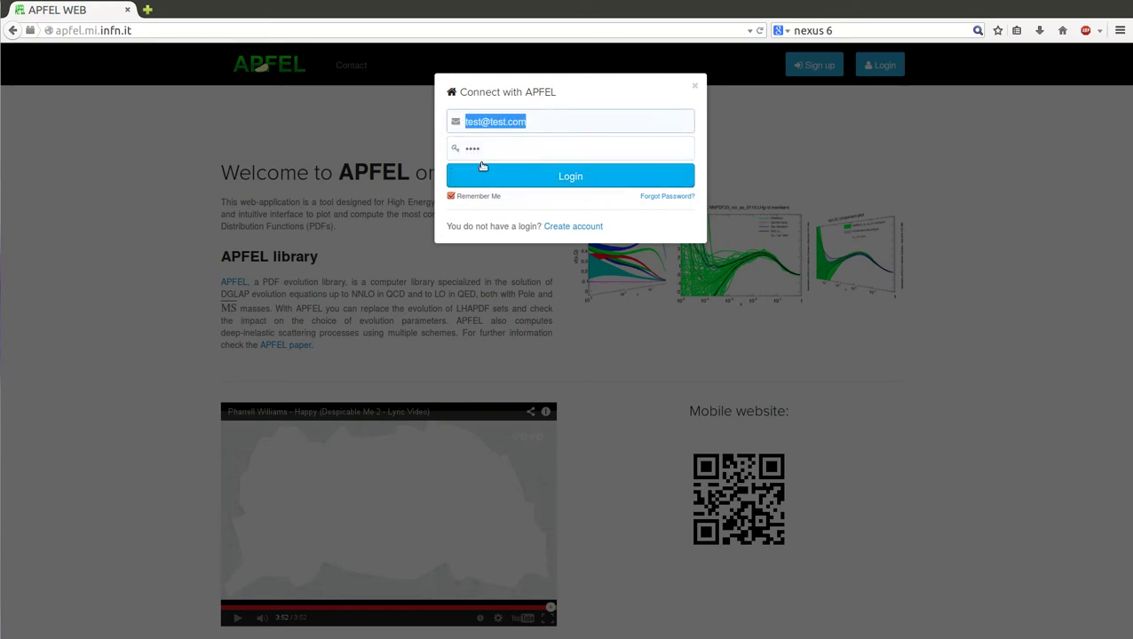
pyautogui.moveTo(498, 147); pyautogui.dragTo(444, 148)
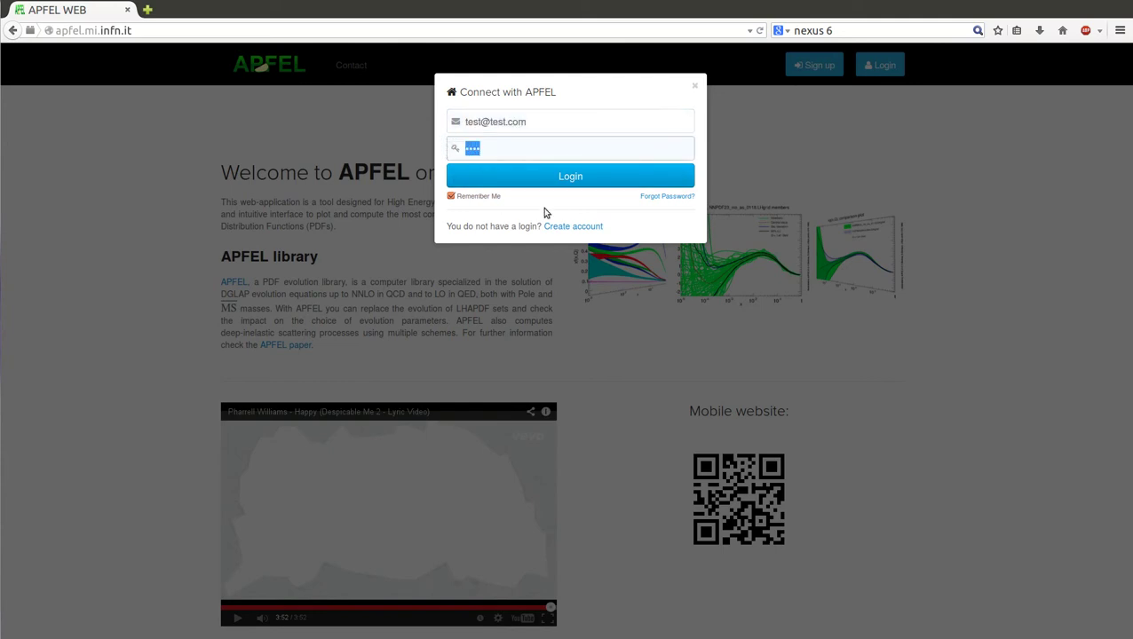
pyautogui.click(557, 187)
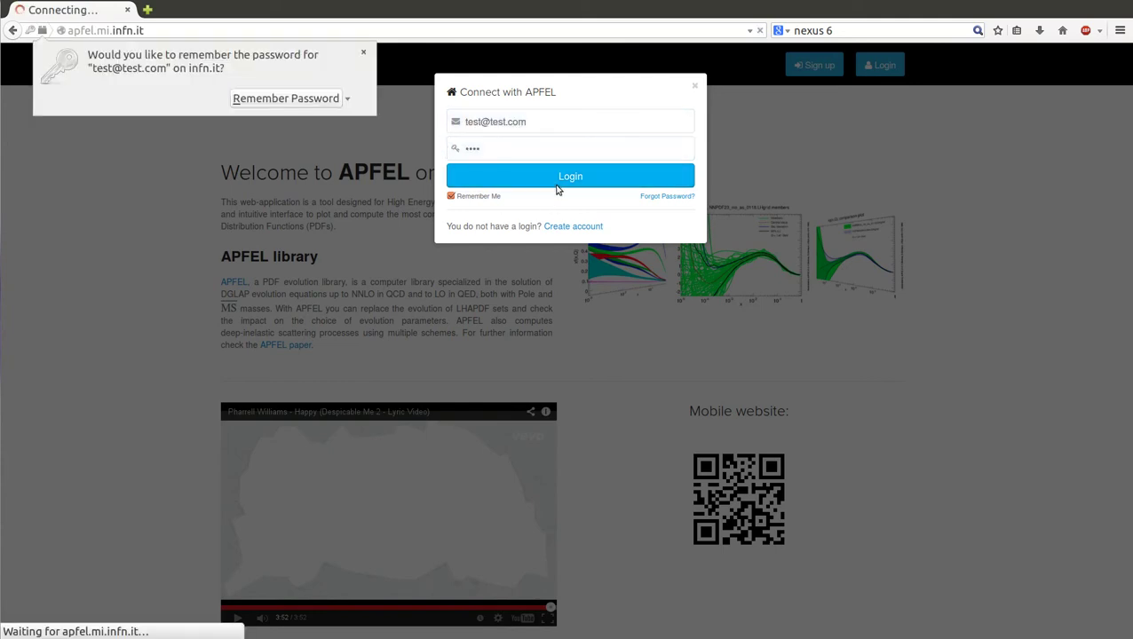
pyautogui.click(363, 51)
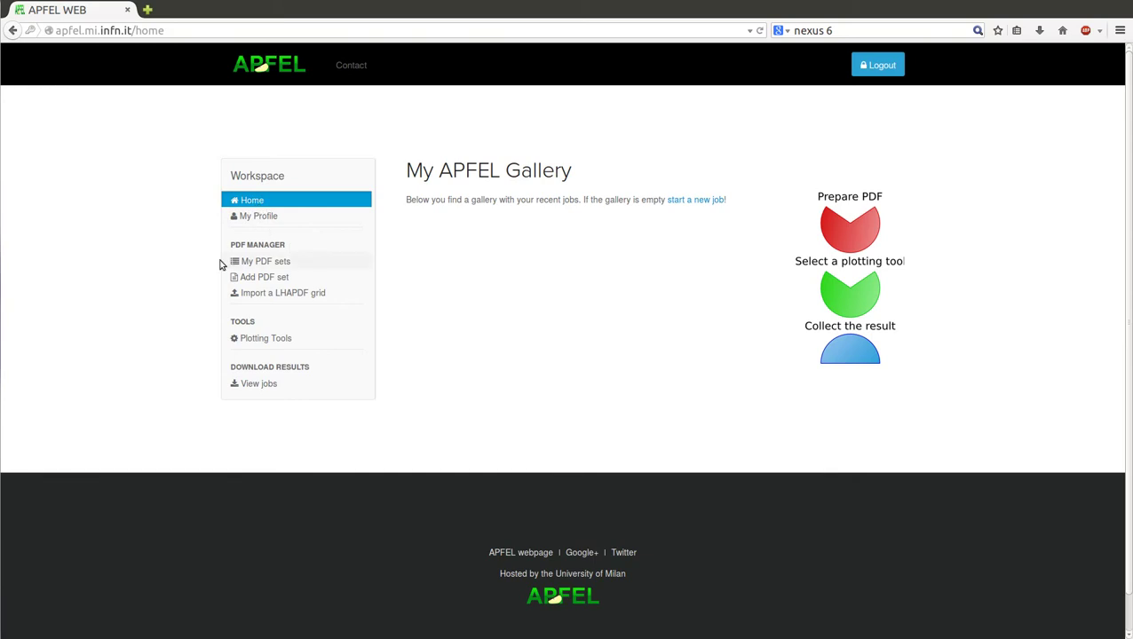
# Step: Check the profile's 100.0 Mb quota, then go to My PDF sets
pyautogui.click(245, 218)
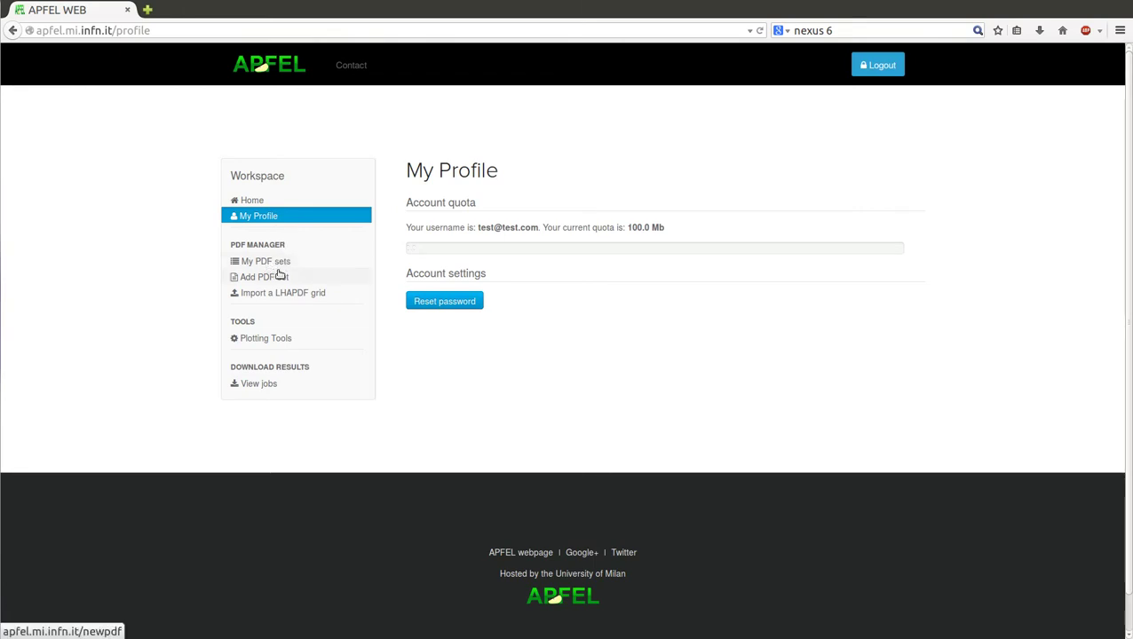
pyautogui.click(267, 261)
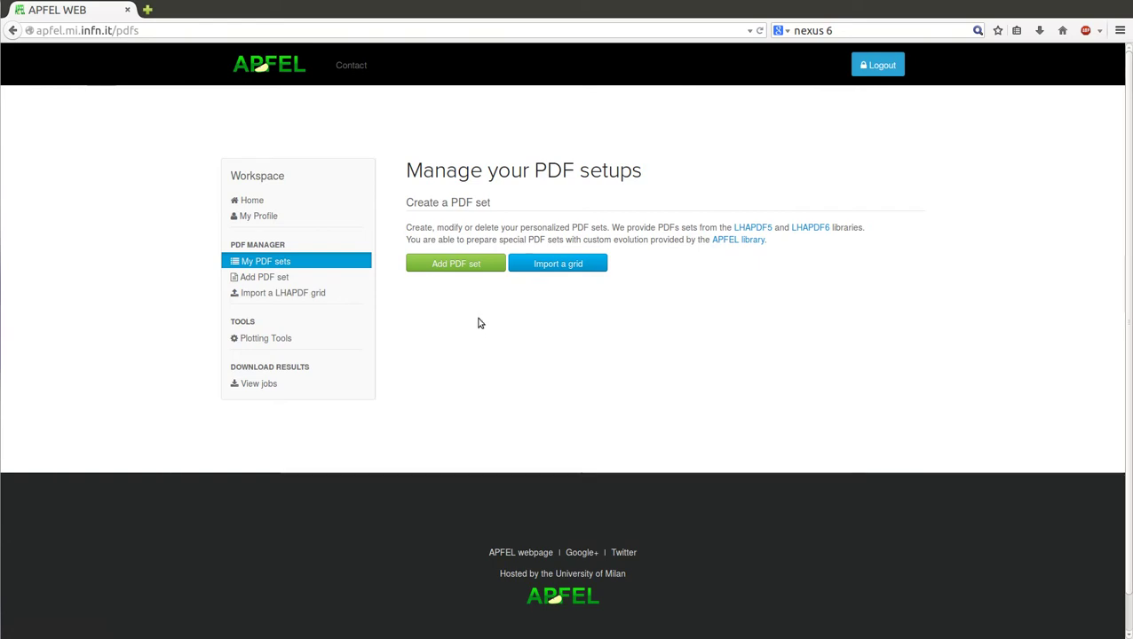
# Step: Use the green Add PDF set button to reach the Set parameters for PDF form
pyautogui.click(469, 271)
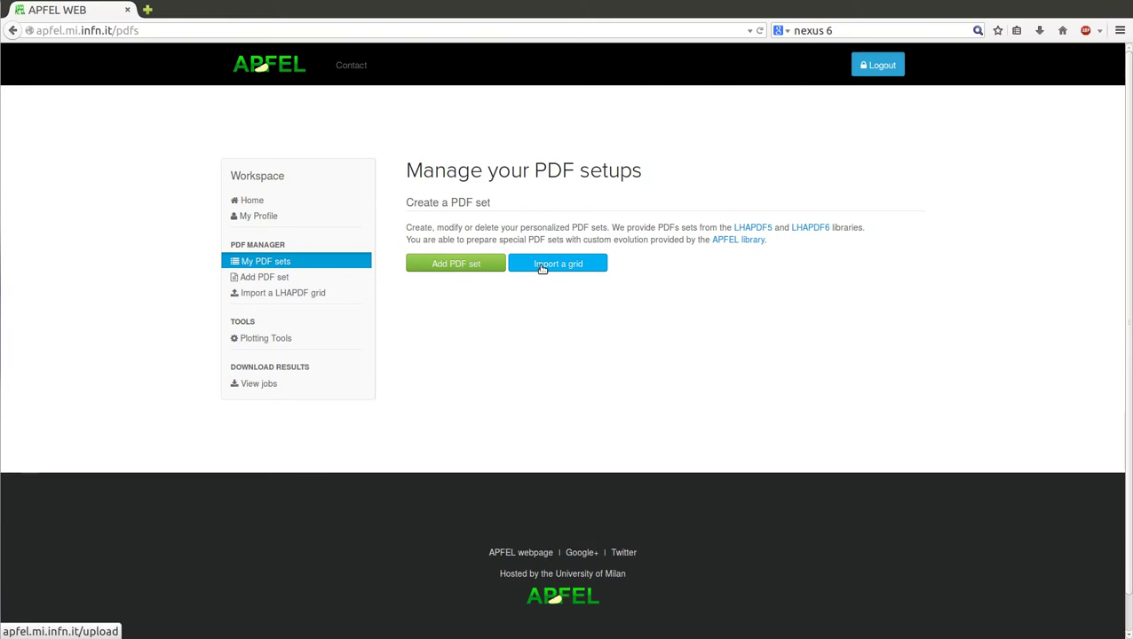
pyautogui.click(462, 267)
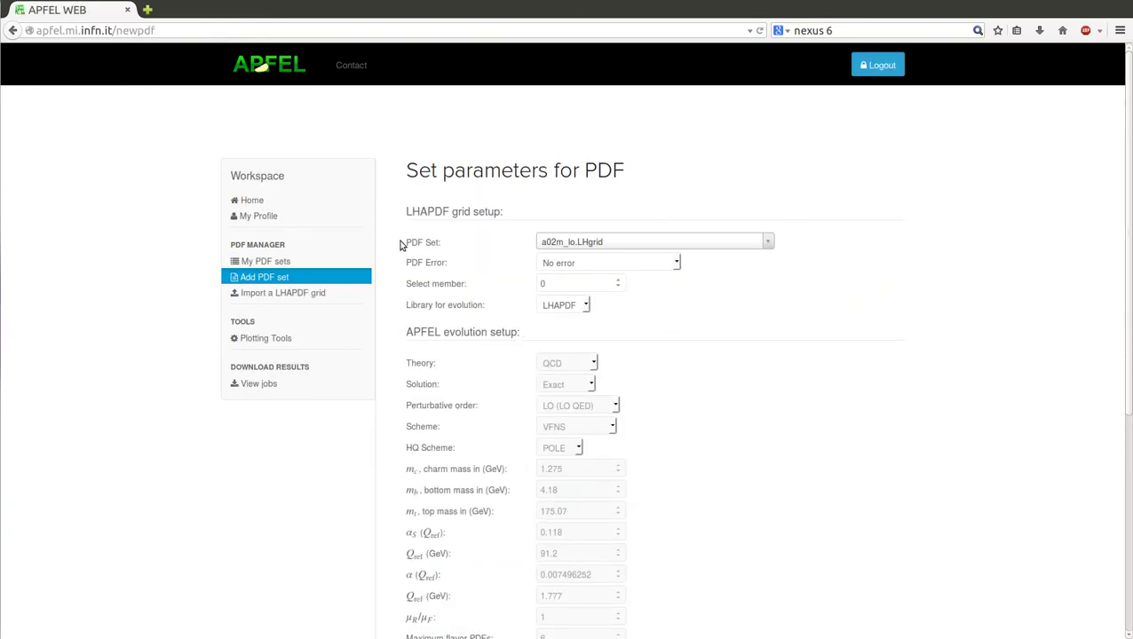
# Step: Search the PDF Set list for NNPDF23_nlo_as_0118 and select NNPDF23_nlo_as_0118.LHgrid
pyautogui.click(573, 248)
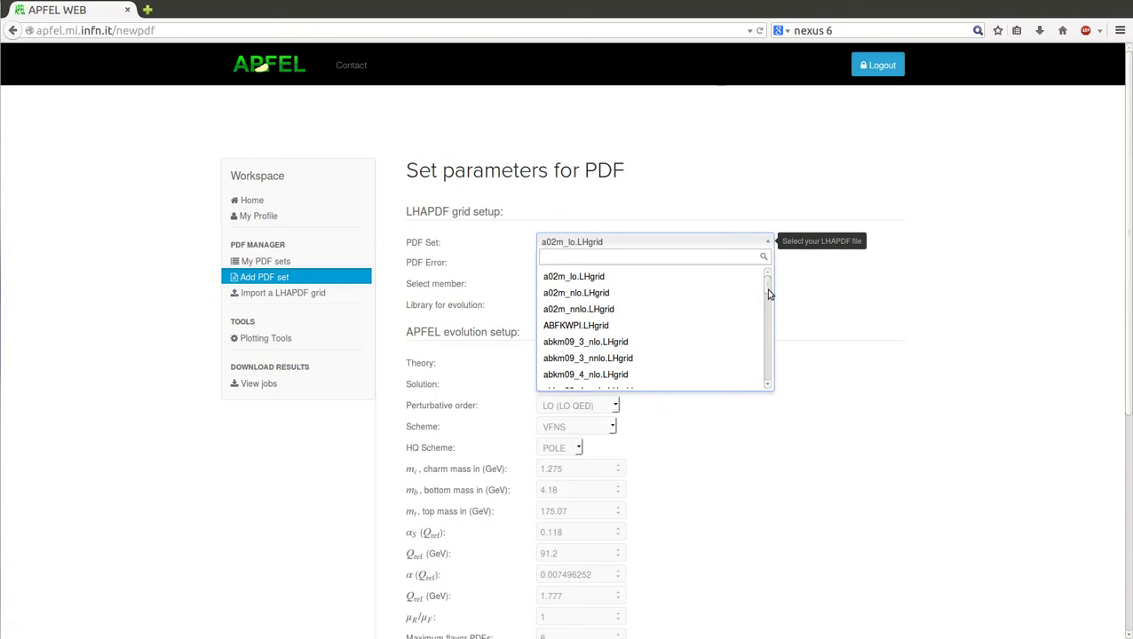
pyautogui.moveTo(769, 293)
pyautogui.mouseDown()
pyautogui.moveTo(773, 387)
pyautogui.moveTo(776, 286)
pyautogui.mouseUp()
pyautogui.write('NNP')
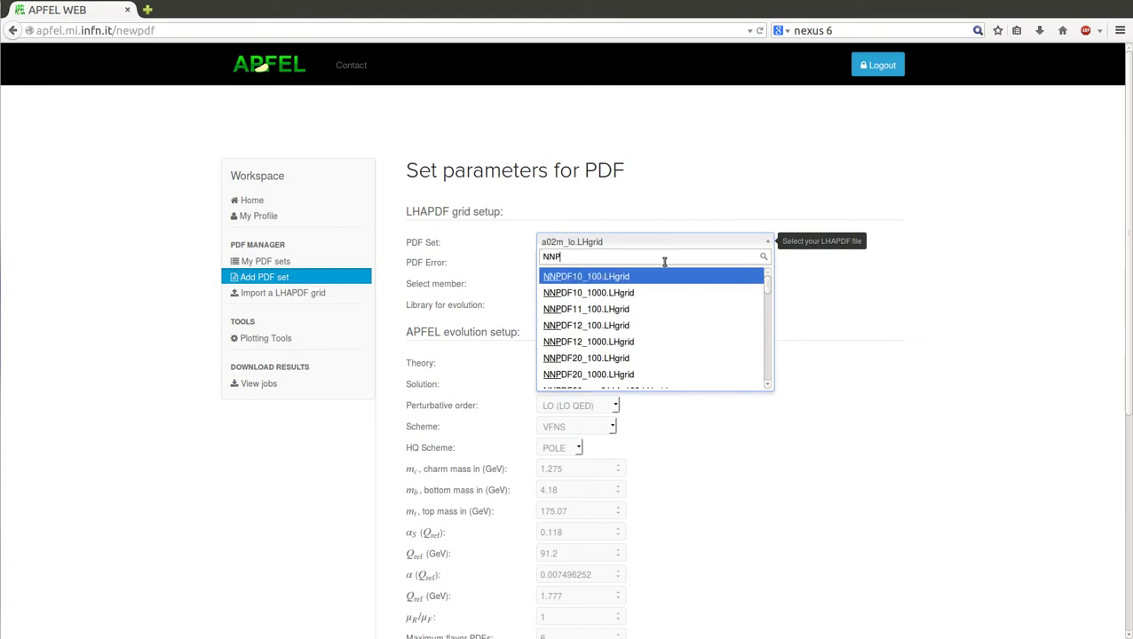
pyautogui.write('DF23-')
pyautogui.press('BackSpace')
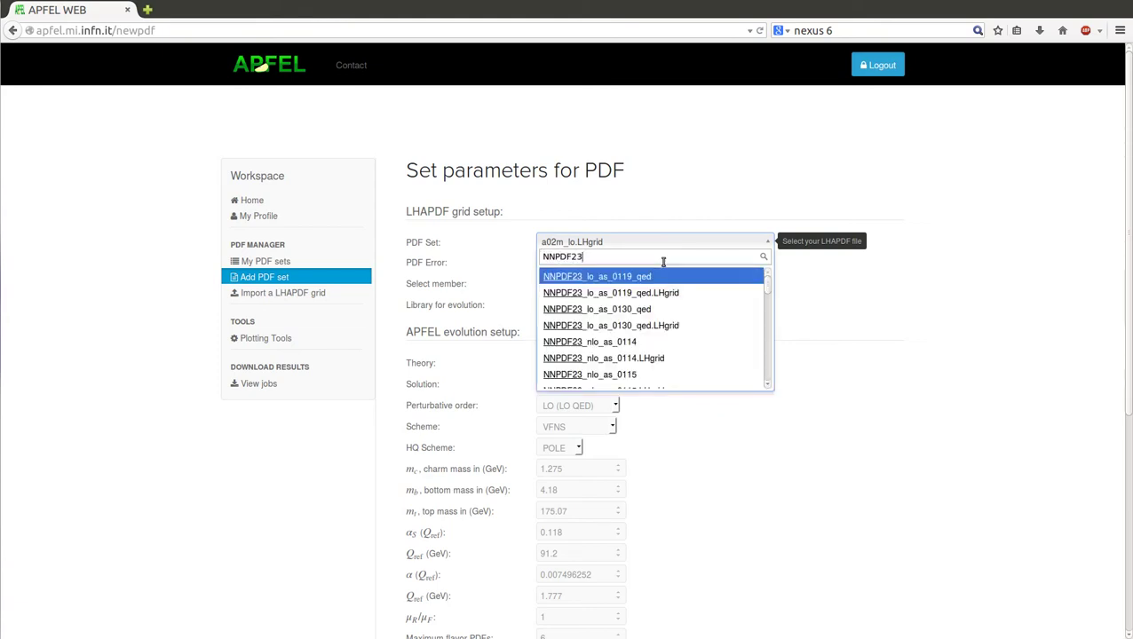
pyautogui.write('_nlo_as_')
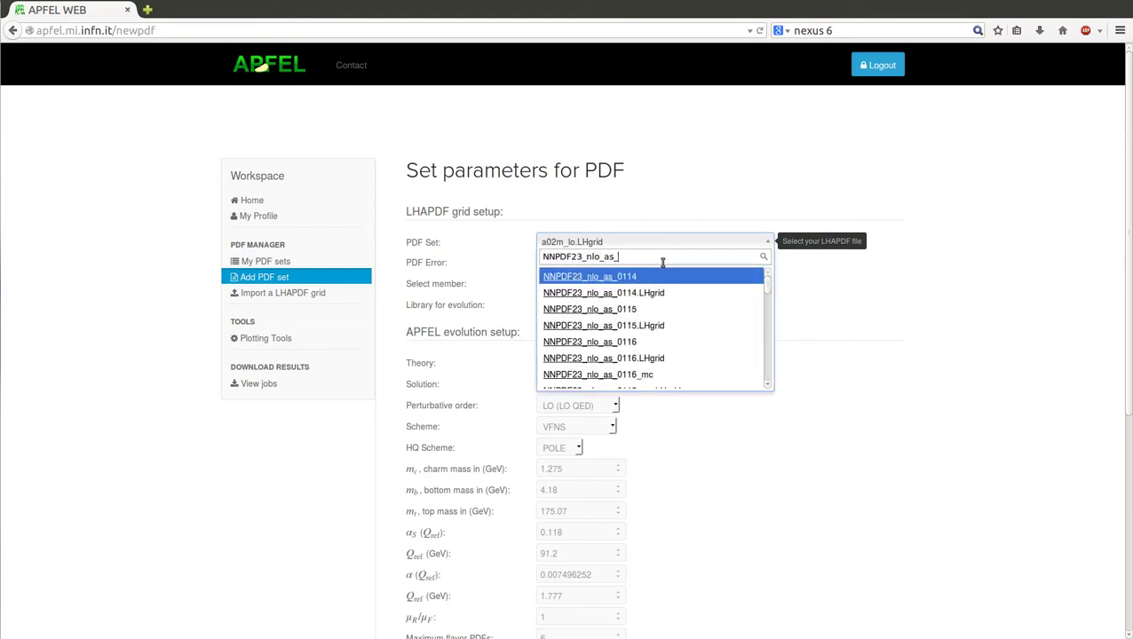
pyautogui.write('0118')
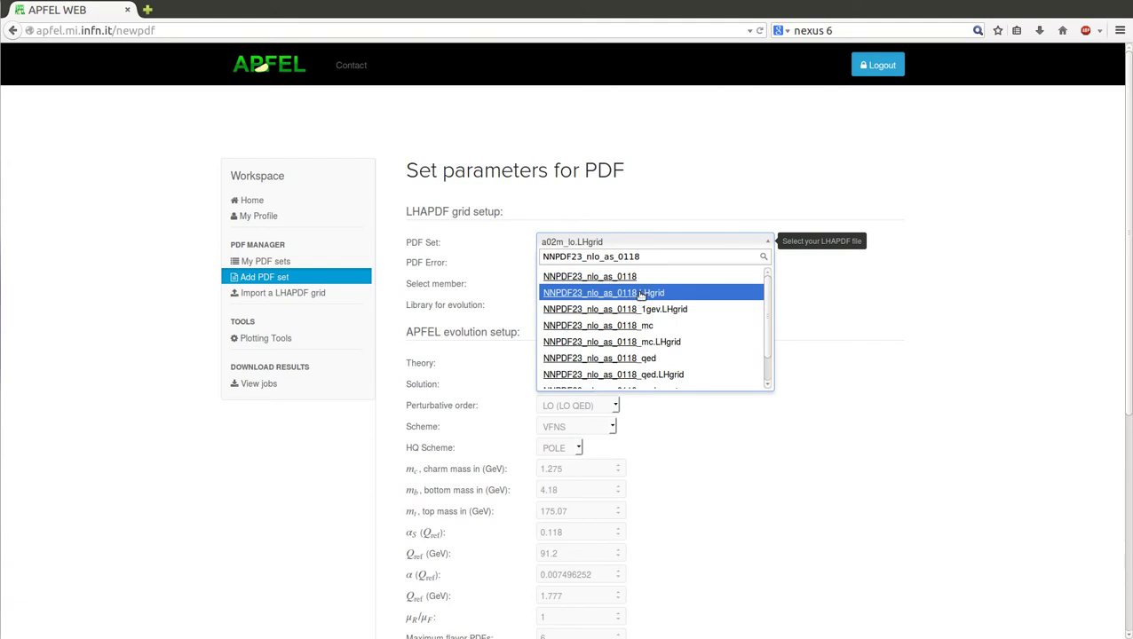
pyautogui.click(639, 294)
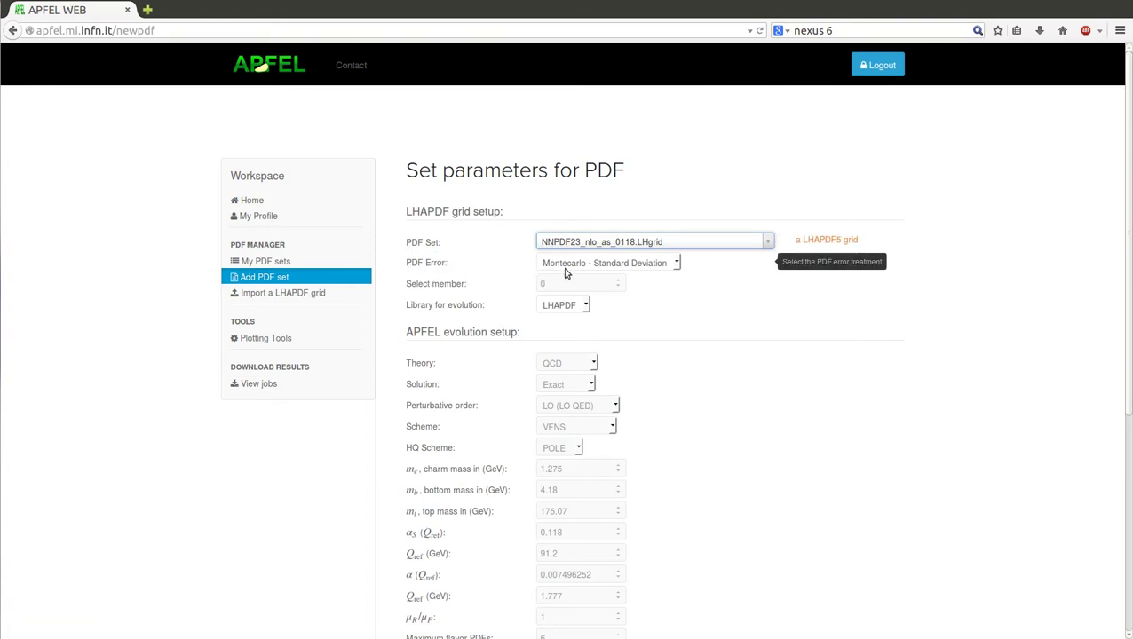
pyautogui.click(672, 266)
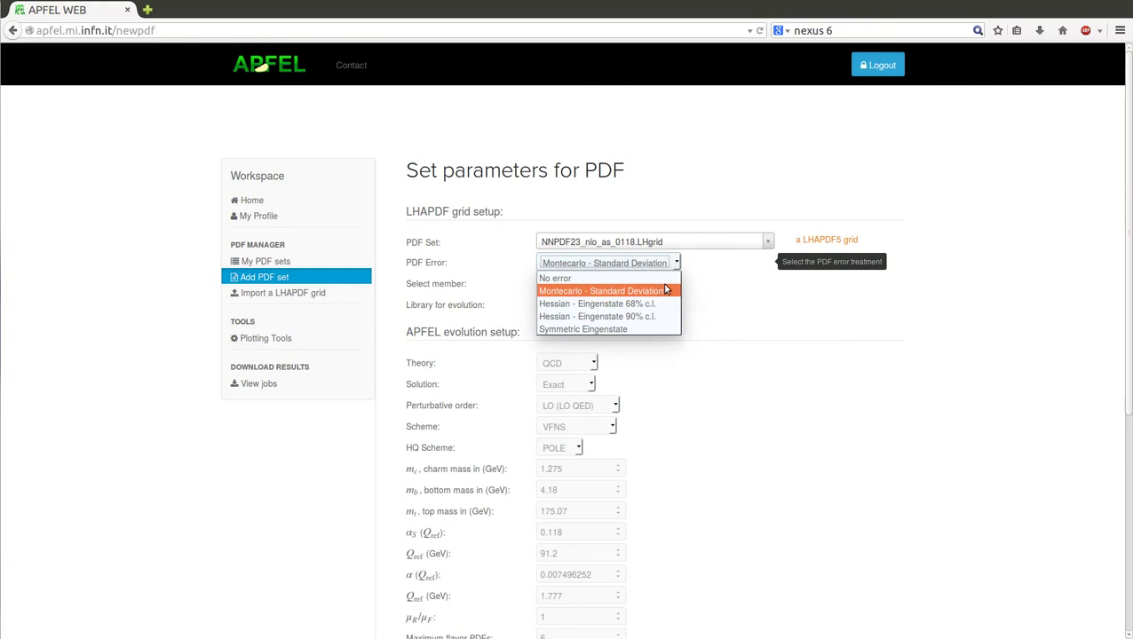
pyautogui.click(734, 279)
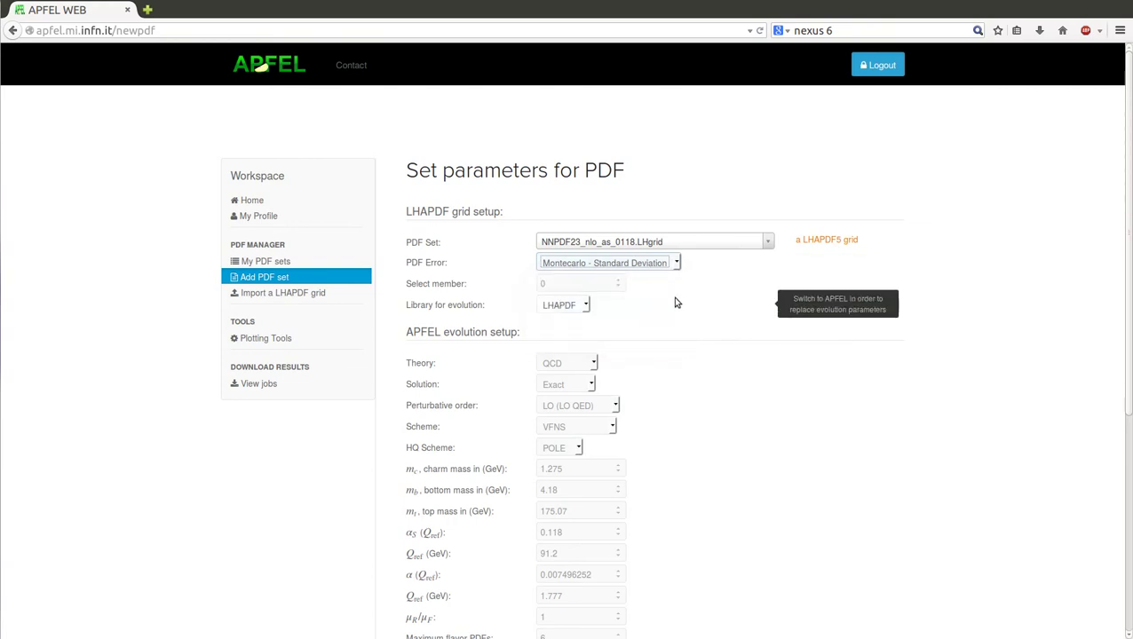
pyautogui.click(675, 295)
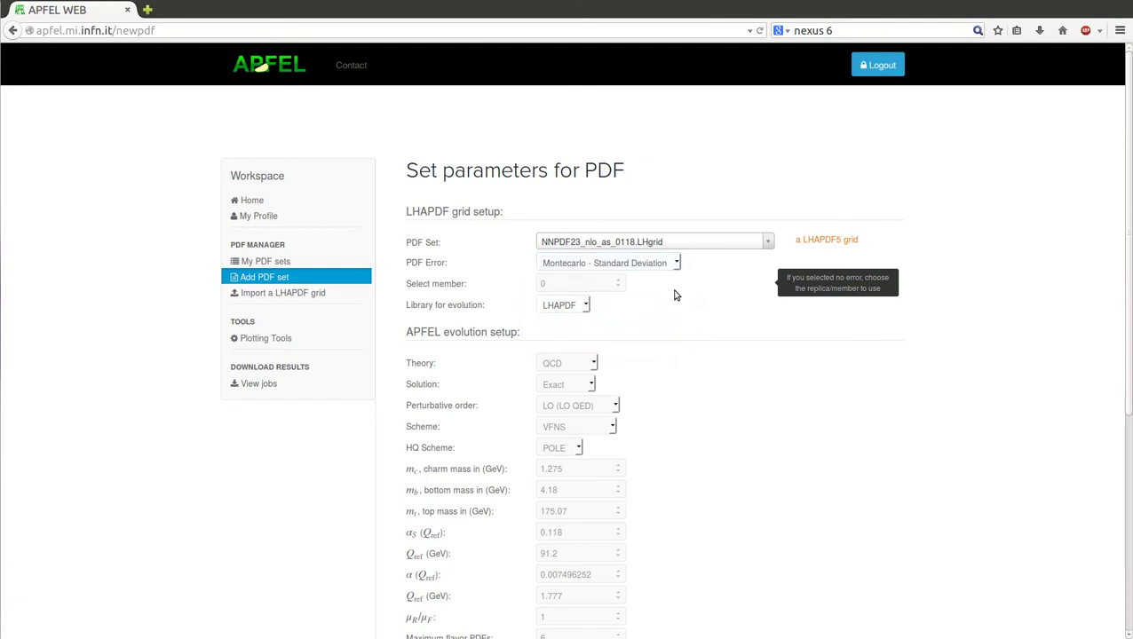
pyautogui.scroll(-2, 674, 295)
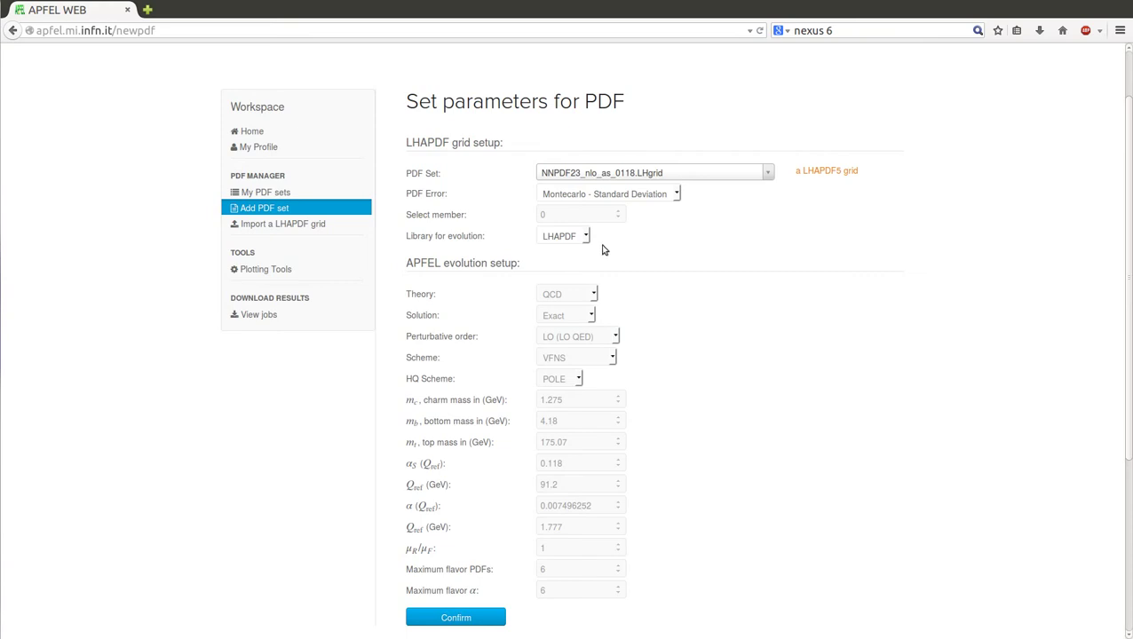
# Step: Switch the evolution library to APFEL and keep QCD as the theory
pyautogui.click(575, 238)
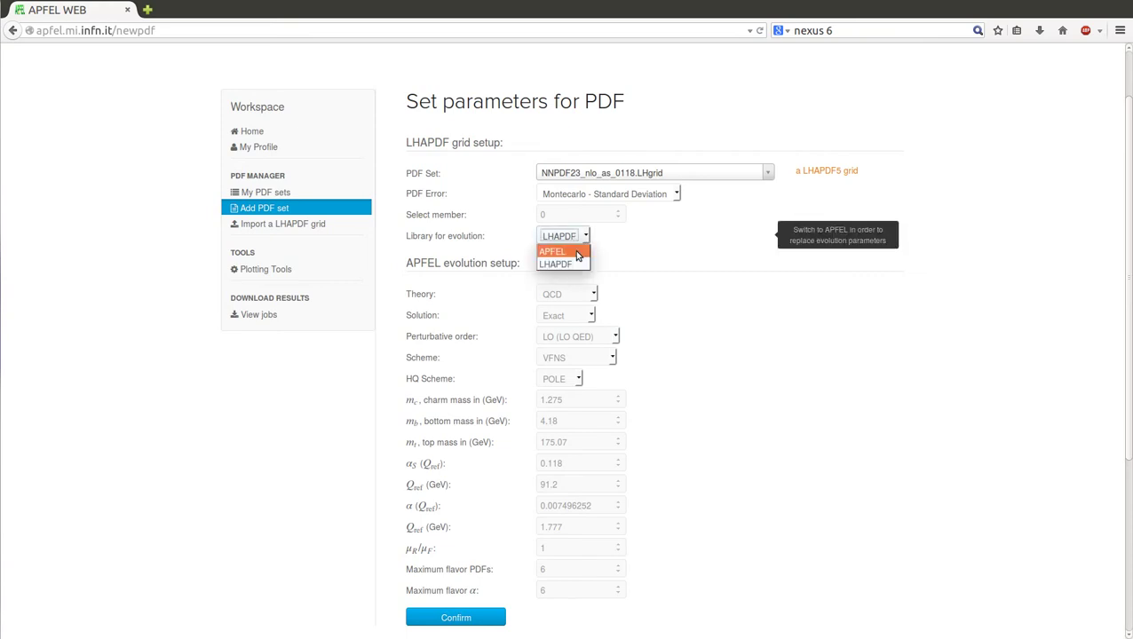
pyautogui.click(578, 256)
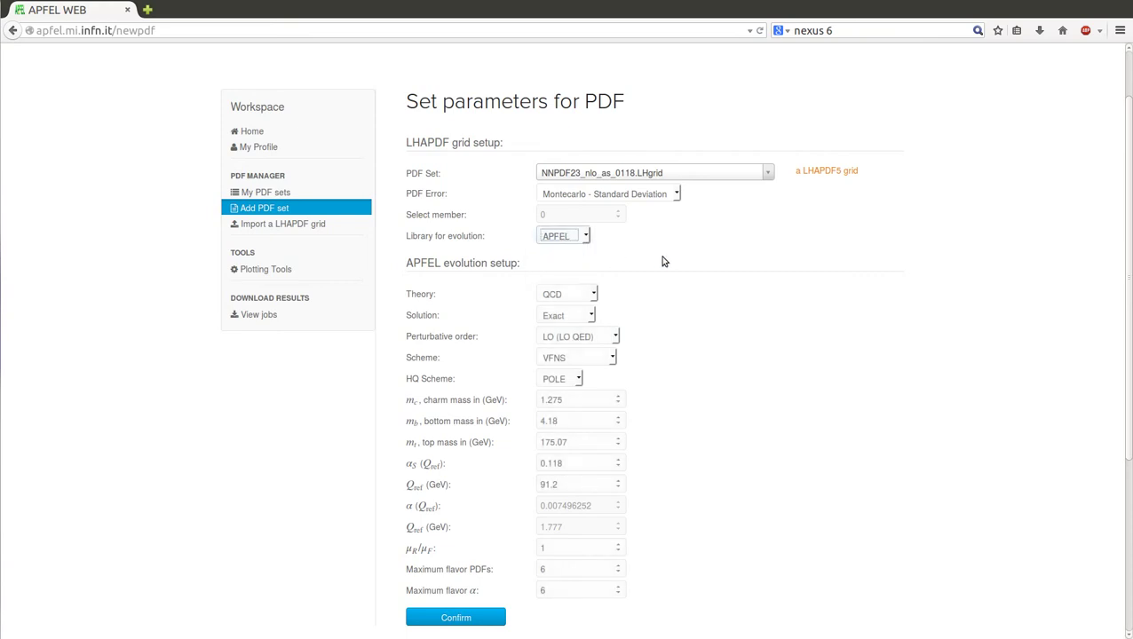
pyautogui.scroll(-2, 674, 255)
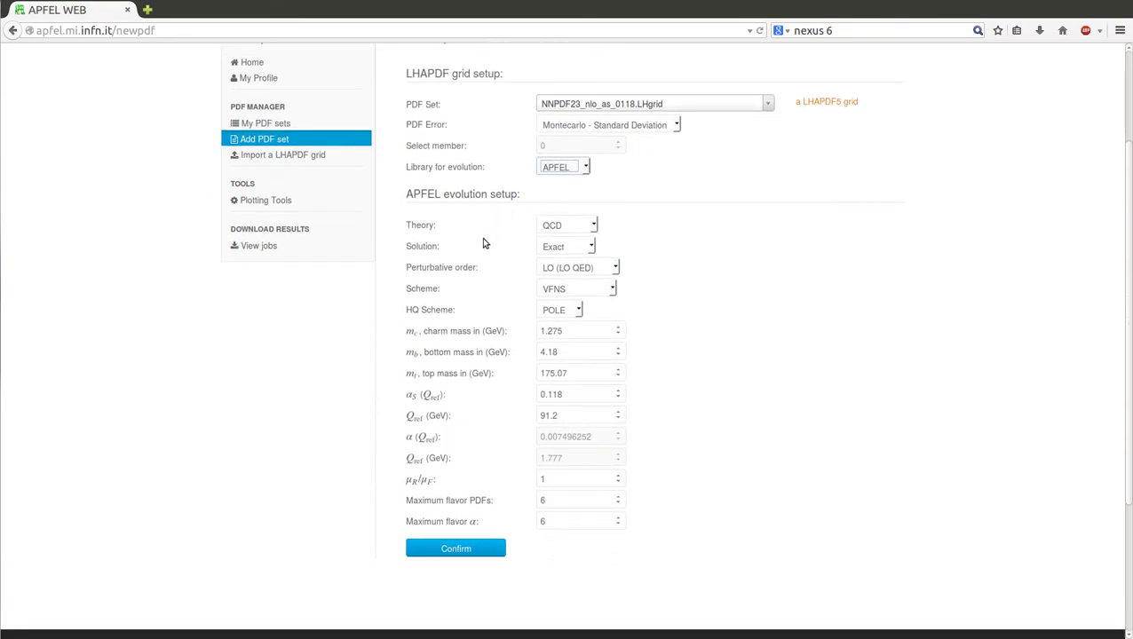
pyautogui.click(592, 227)
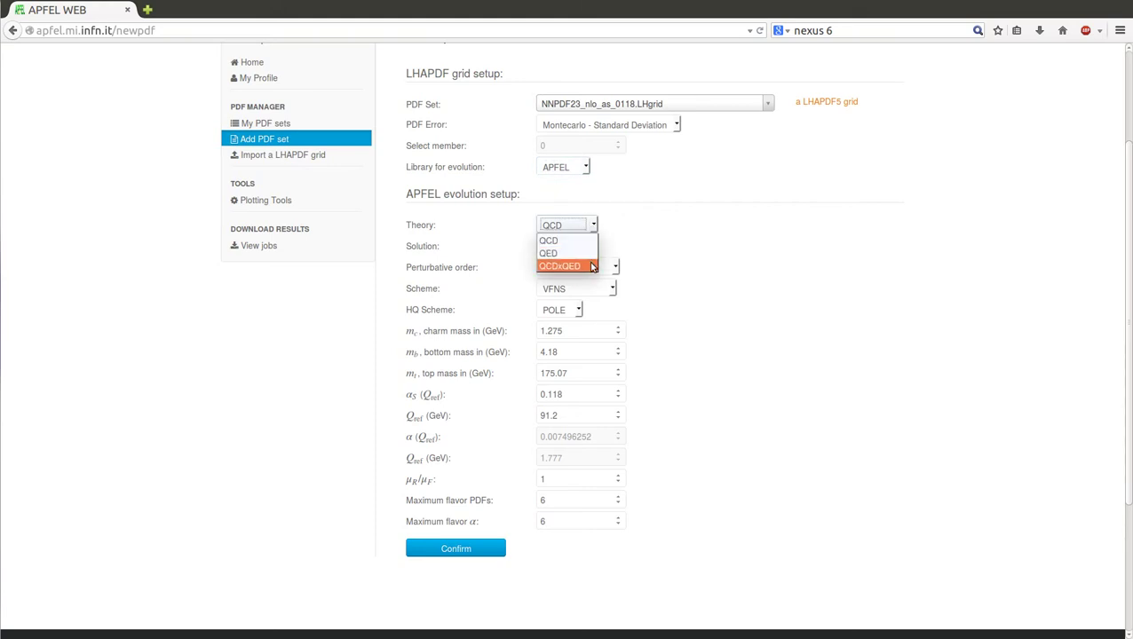
pyautogui.click(638, 224)
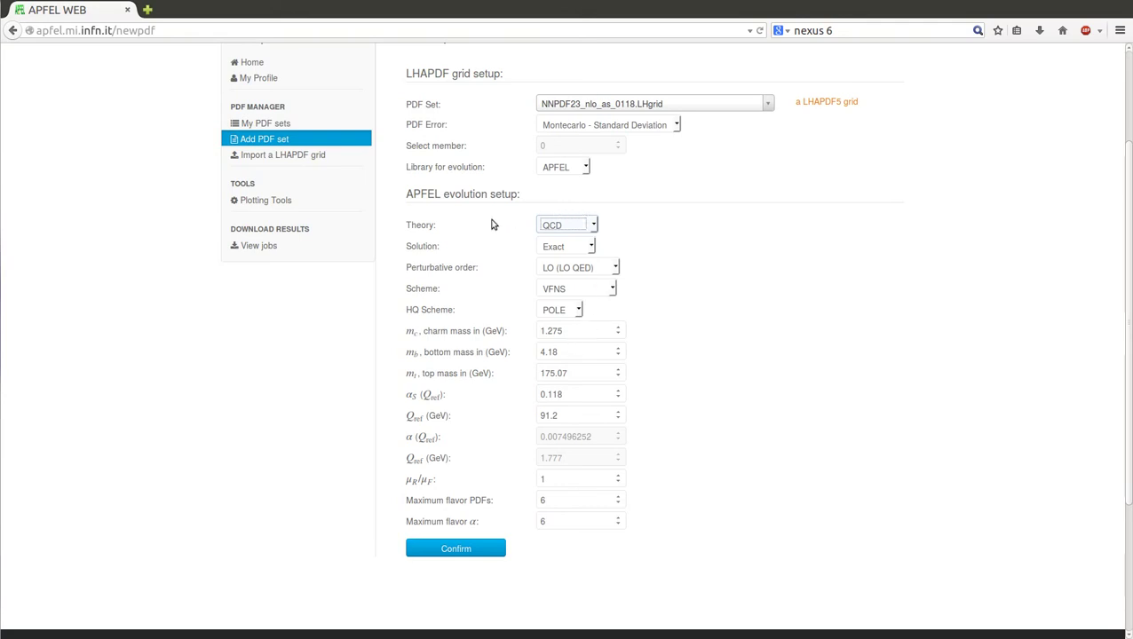
# Step: Set the evolution library back to LHAPDF, greying out the APFEL parameters
pyautogui.scroll(2, 665, 323)
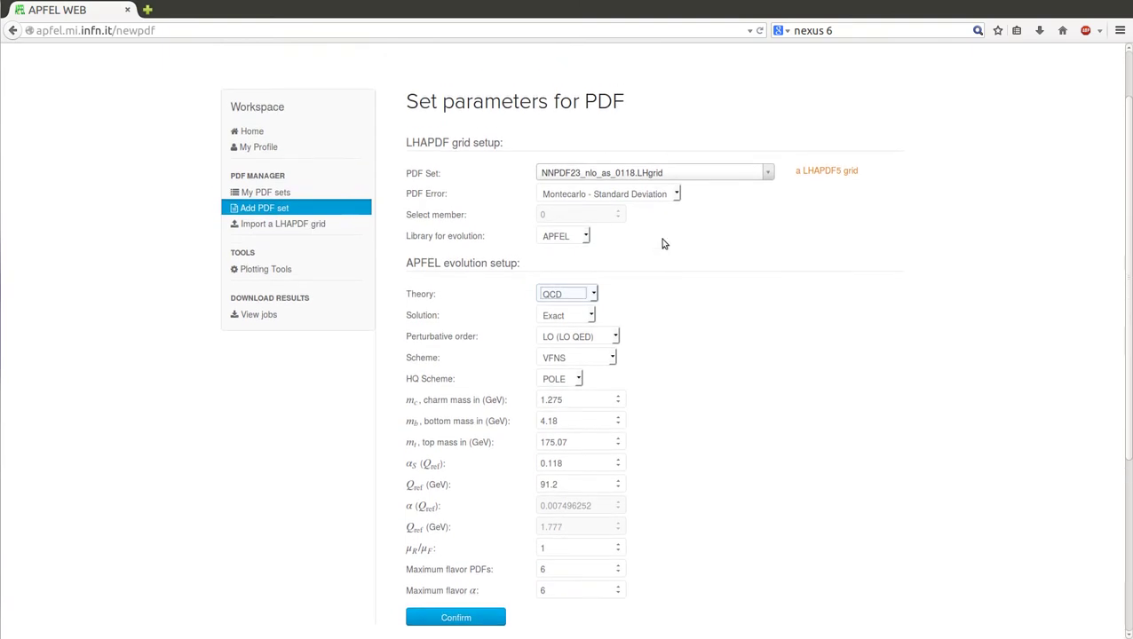
pyautogui.click(558, 237)
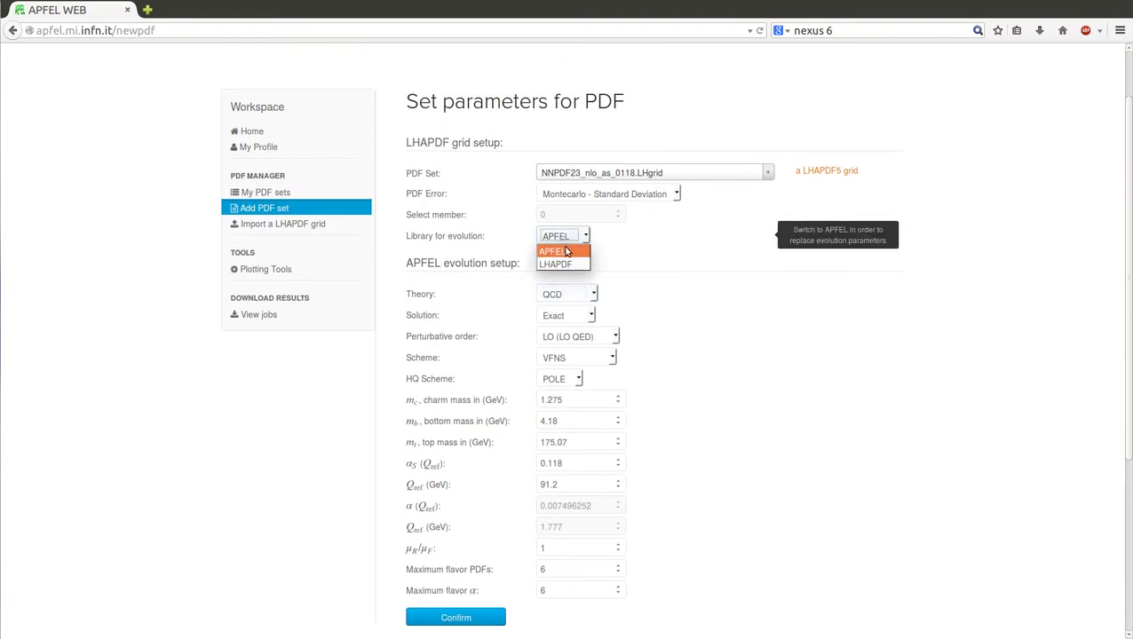
pyautogui.click(566, 266)
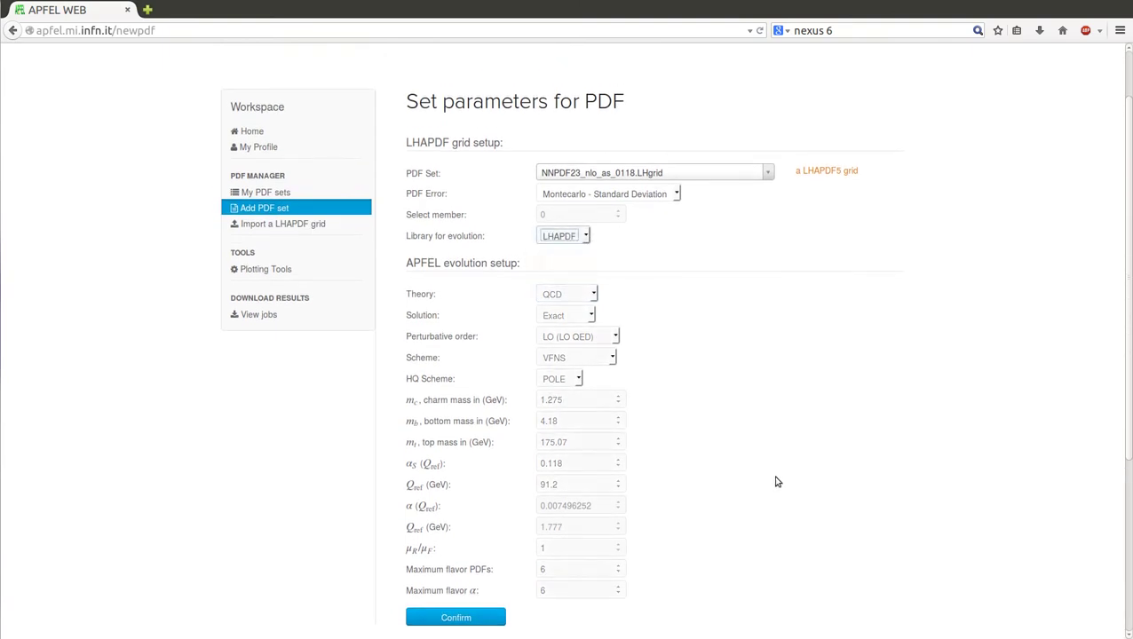
pyautogui.scroll(-1, 495, 311)
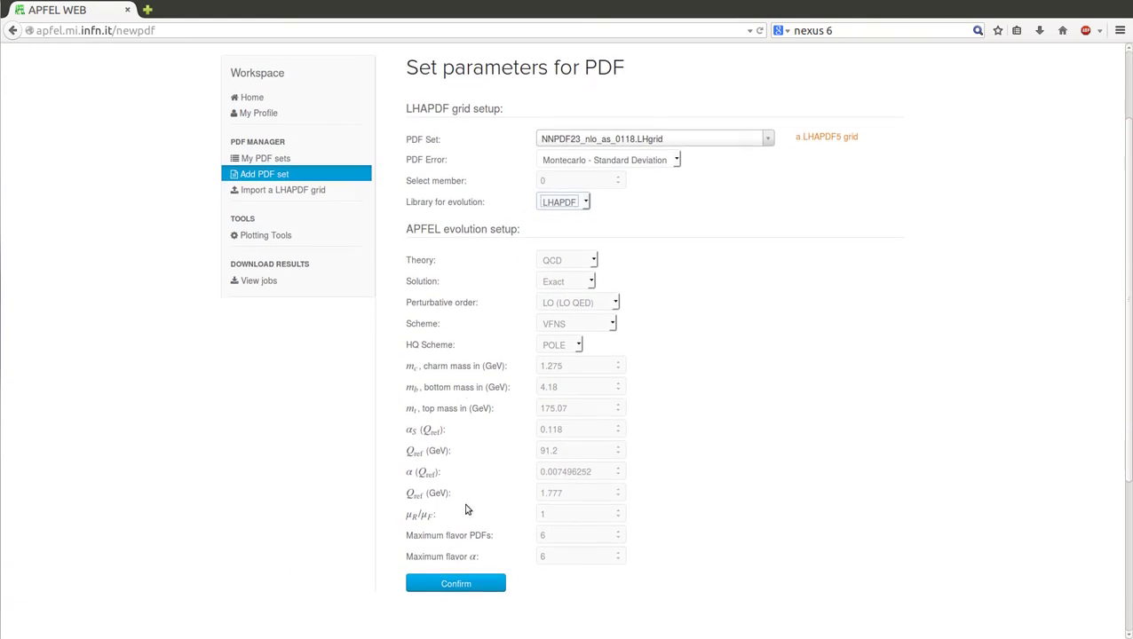
# Step: Confirm the parameters and save the setup under the label 'NNPDF2.3 NLO'
pyautogui.click(453, 584)
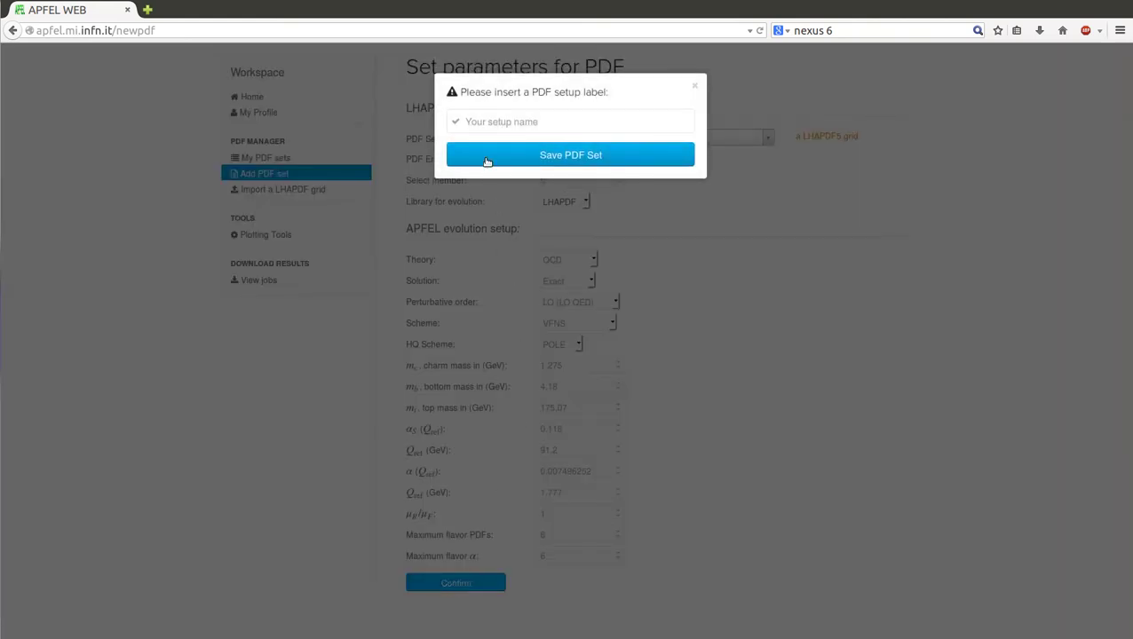
pyautogui.click(484, 121)
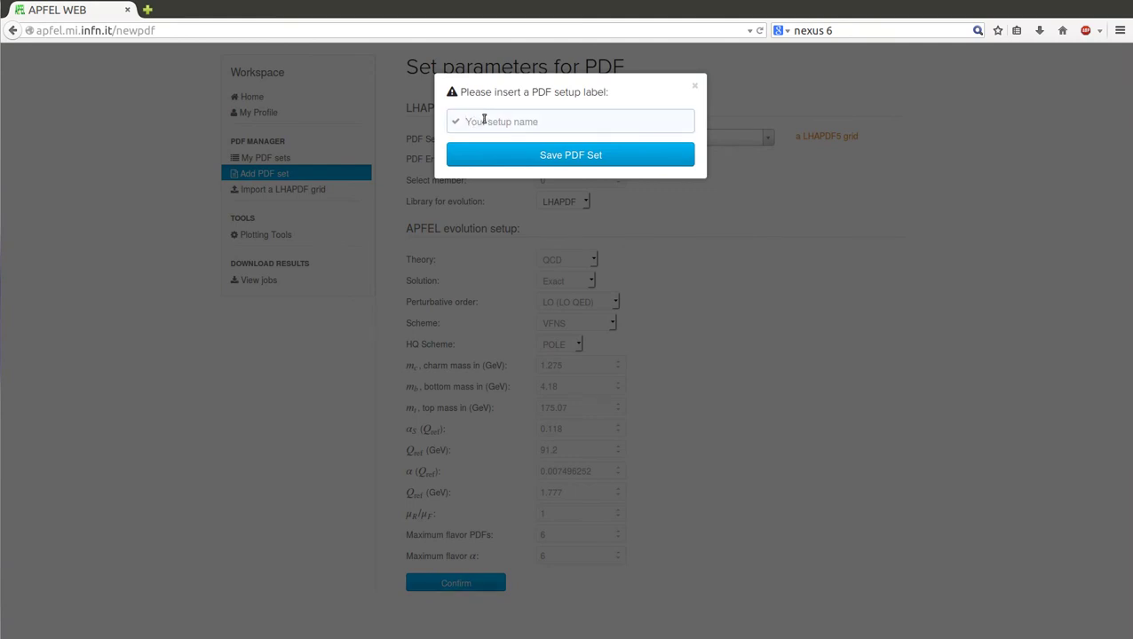
pyautogui.write('NNPDF2.')
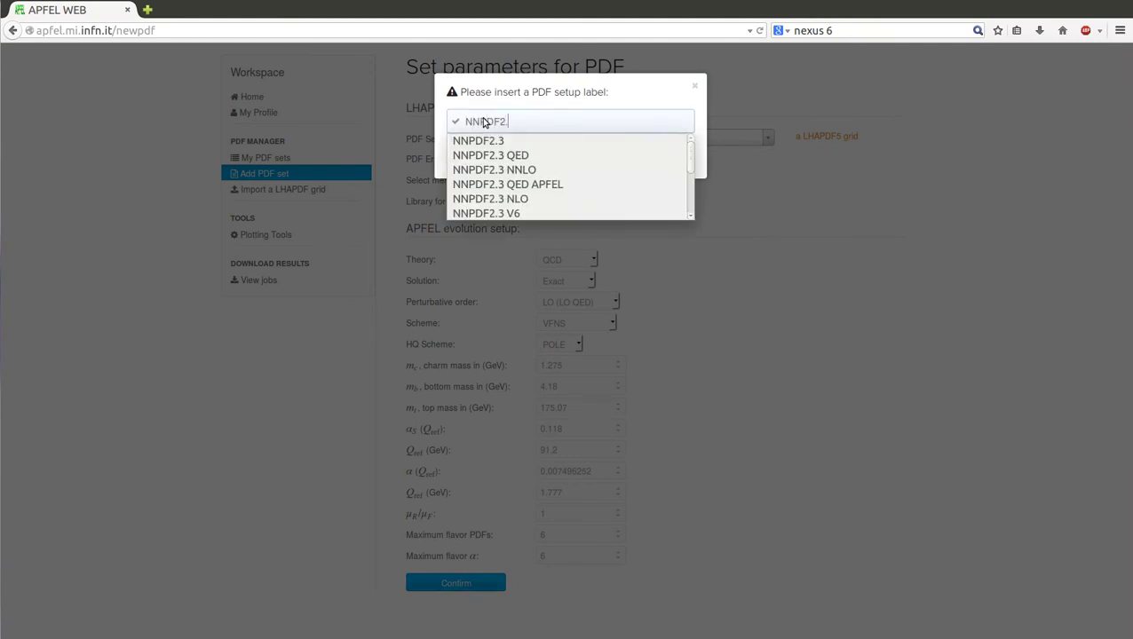
pyautogui.write('3 NLO')
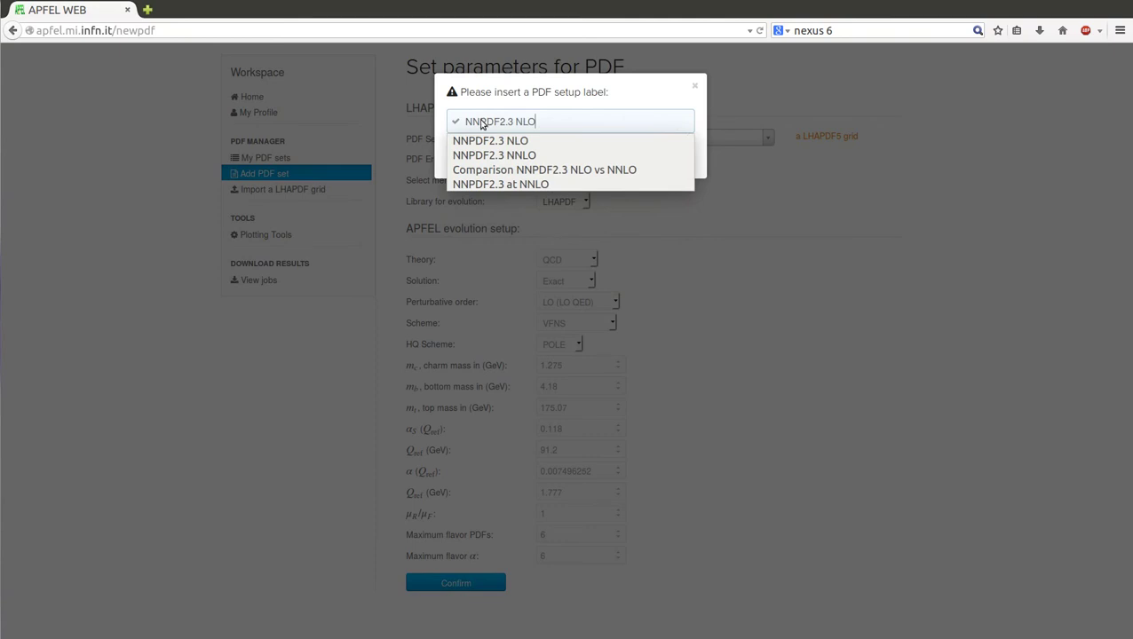
pyautogui.click(511, 94)
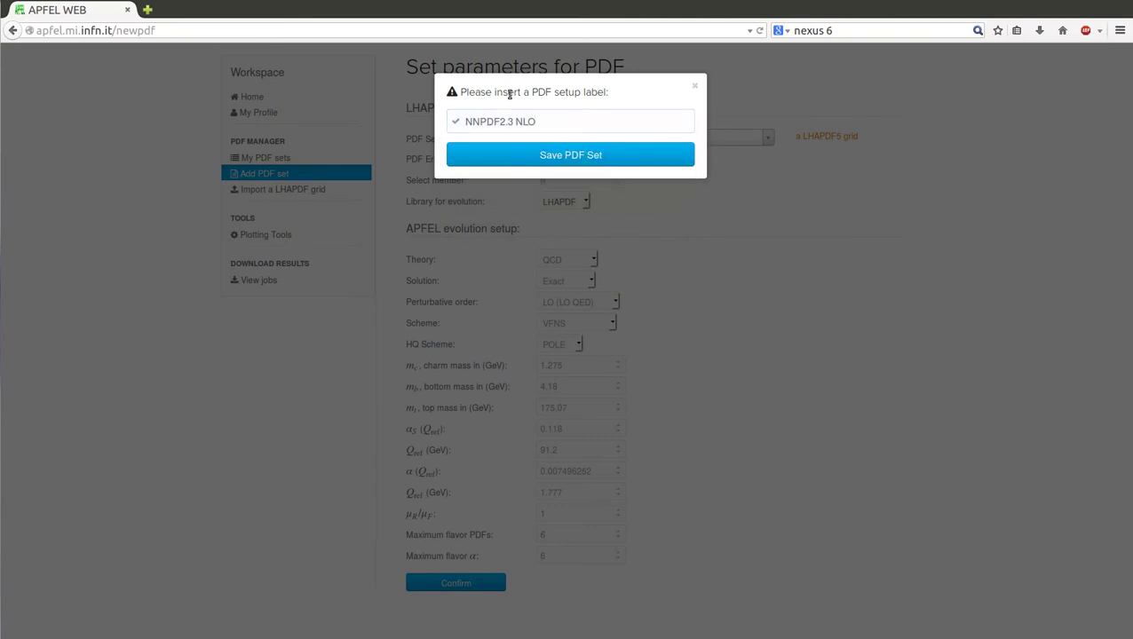
pyautogui.click(565, 155)
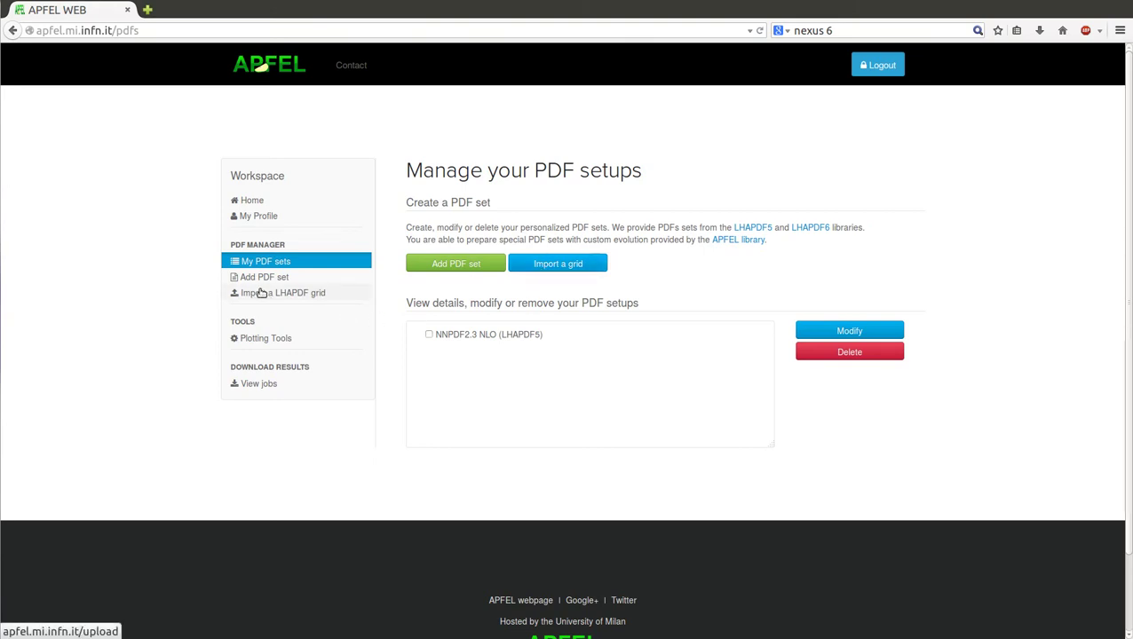
# Step: Go to 'Import a LHAPDF grid' from the Workspace sidebar
pyautogui.click(254, 294)
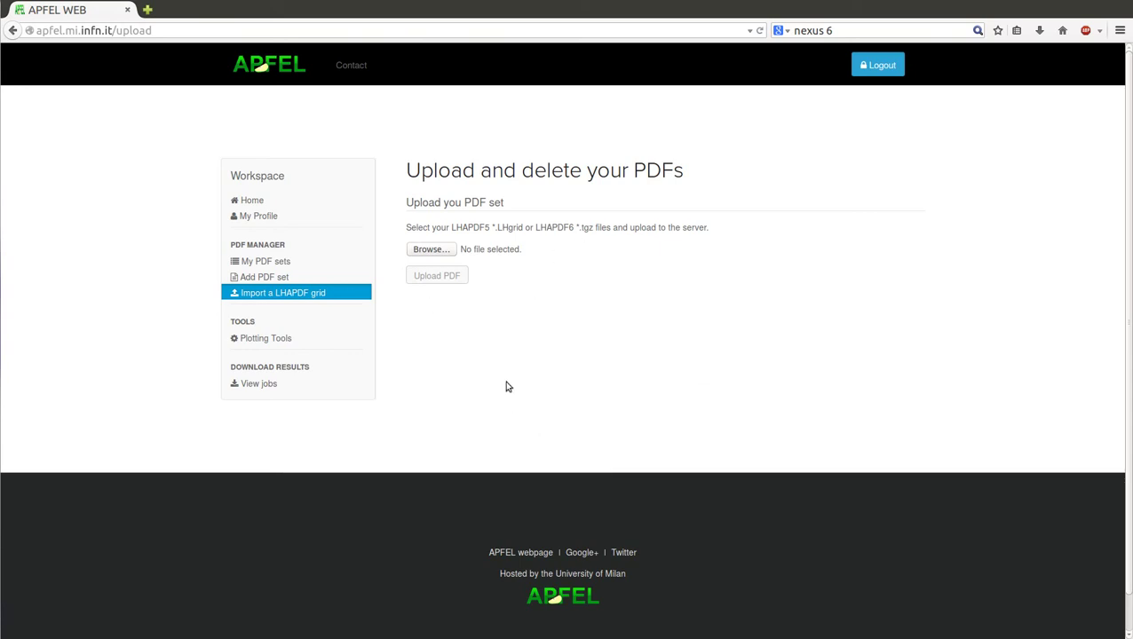
# Step: Glance at the Add PDF set grid list unchanged, return to My PDF sets, and open Plotting Tools
pyautogui.click(267, 278)
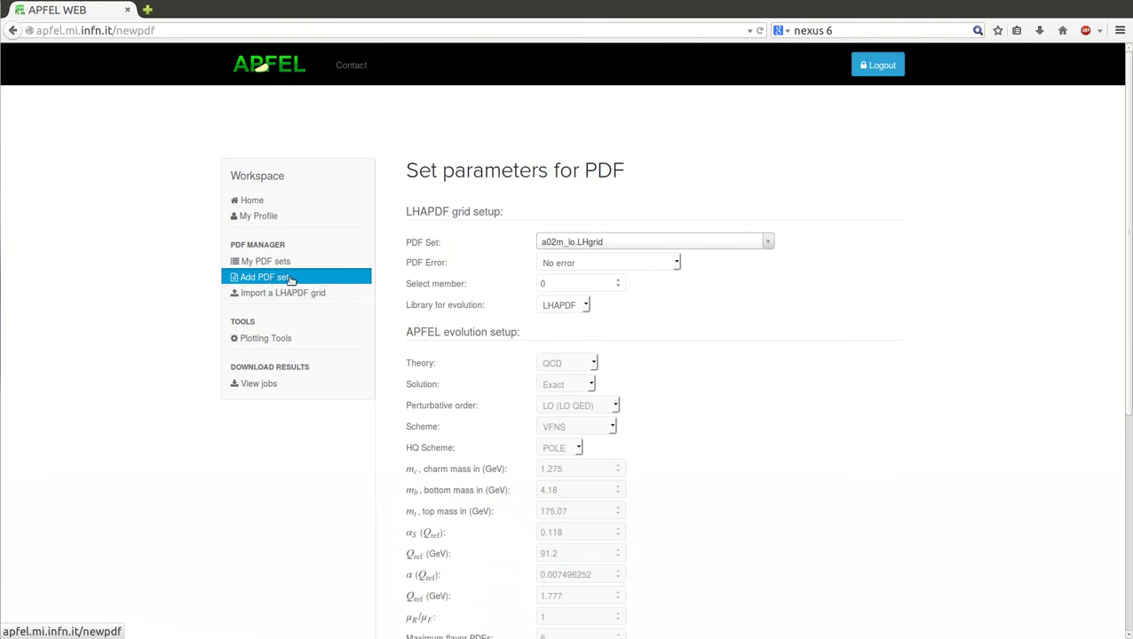
pyautogui.click(636, 244)
pyautogui.click(636, 245)
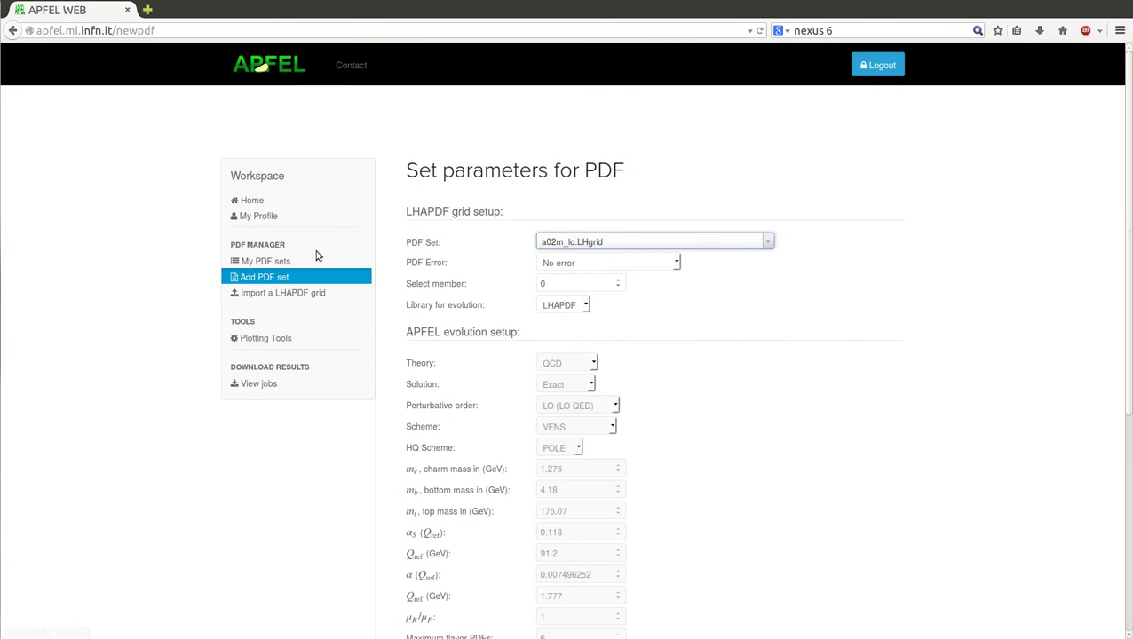
pyautogui.click(235, 262)
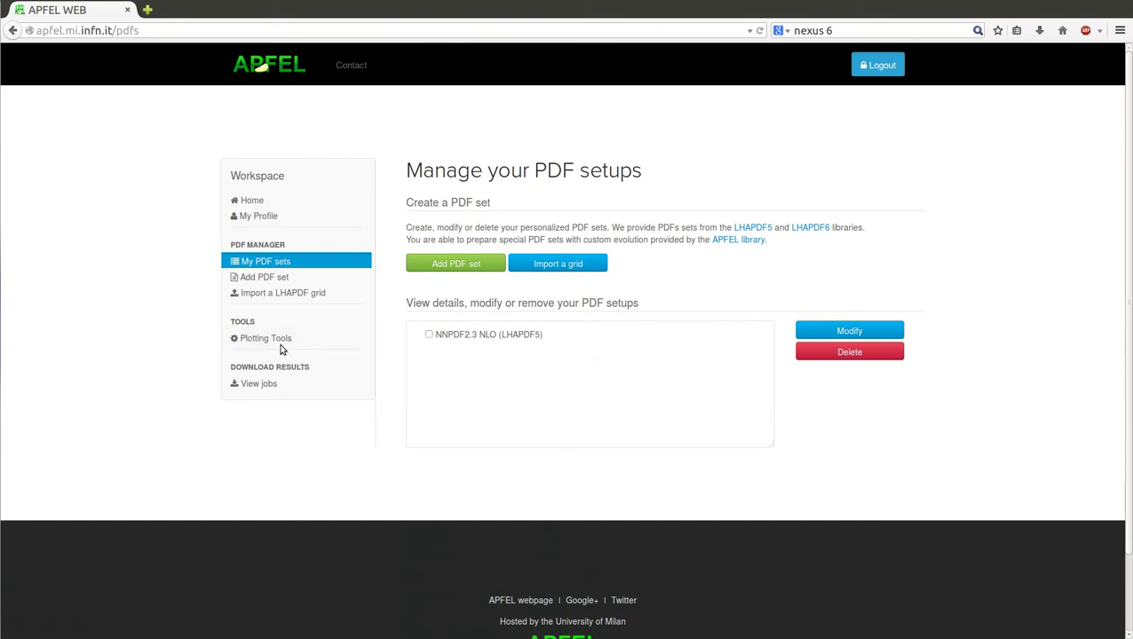
pyautogui.click(242, 342)
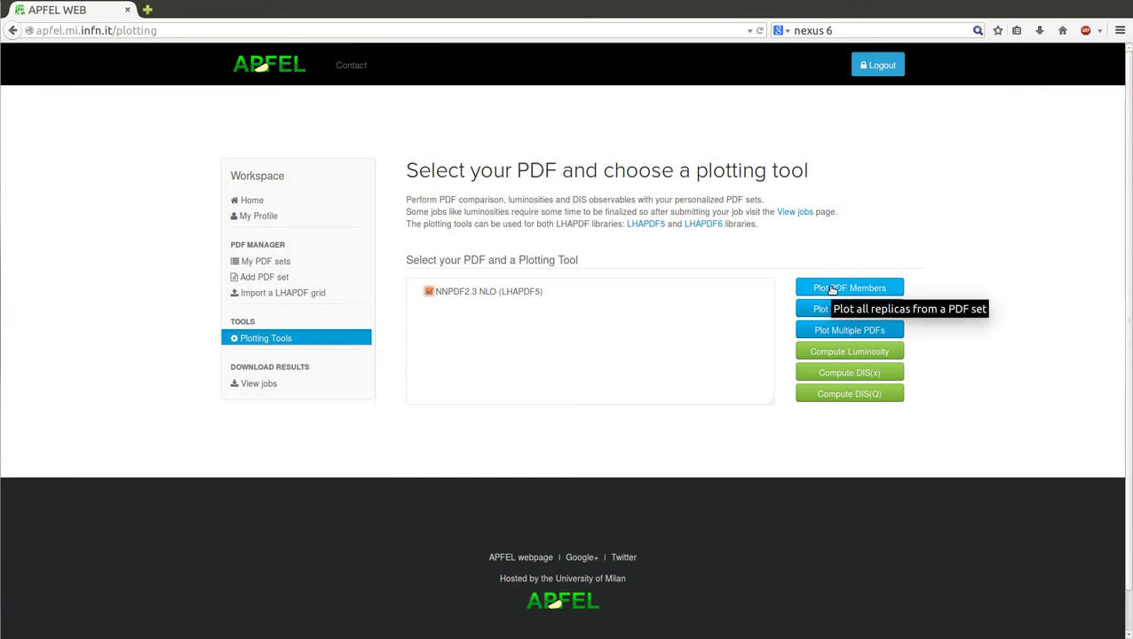
# Step: Set up a plot of all NNPDF2.3 NLO members for the g (gluon) flavour, with 100 points in x on a log scale
pyautogui.click(832, 288)
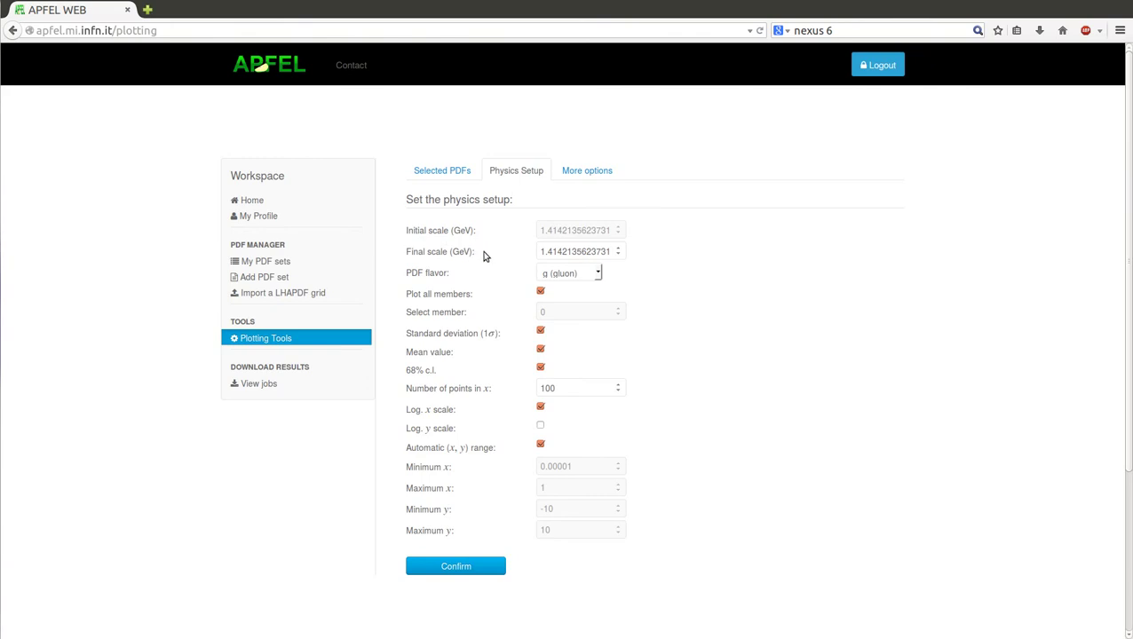
pyautogui.tripleClick(573, 250)
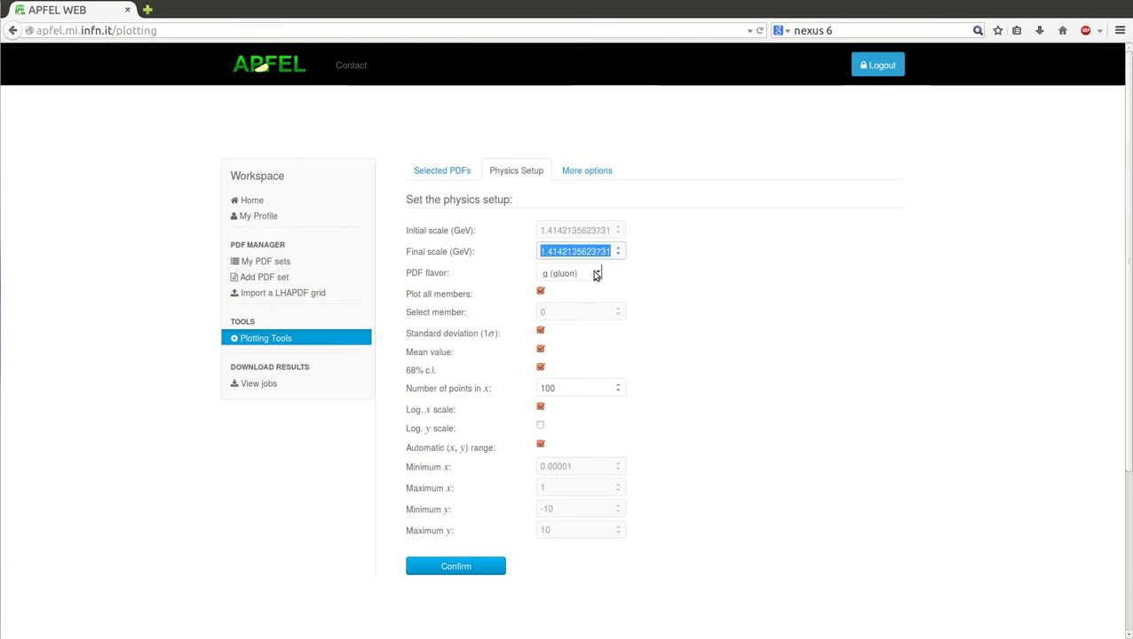
pyautogui.click(596, 274)
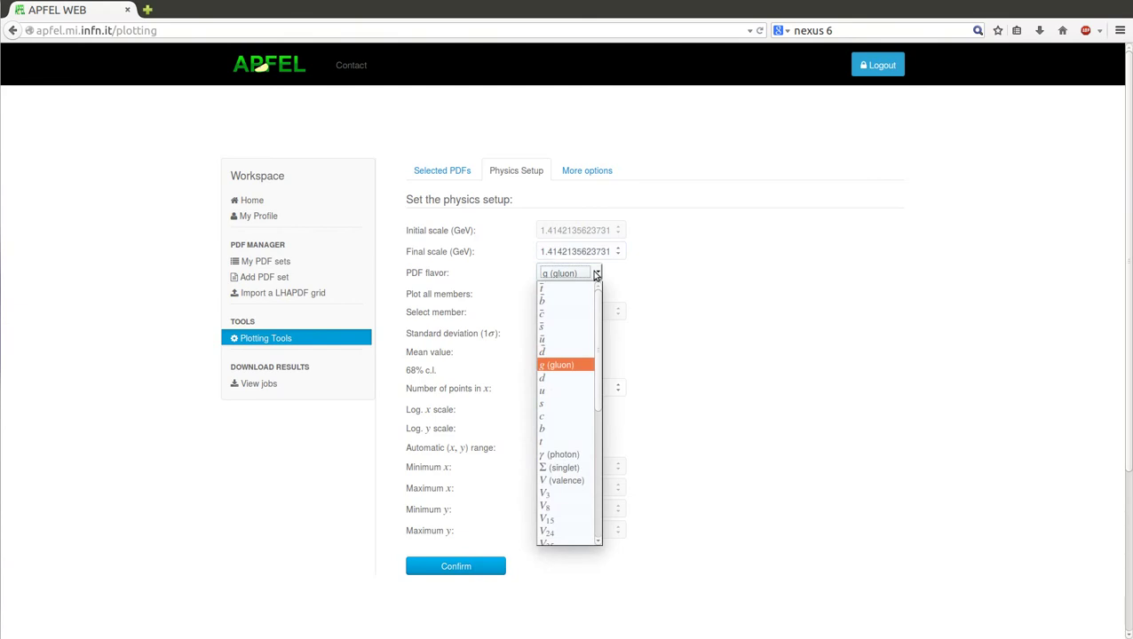
pyautogui.click(595, 274)
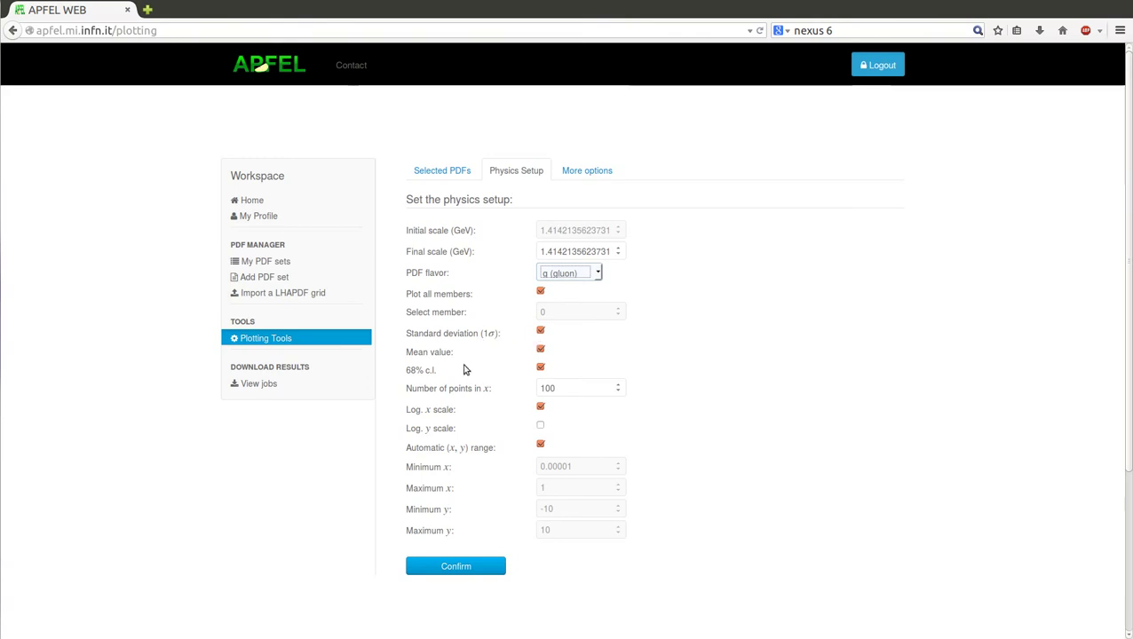
pyautogui.click(568, 388)
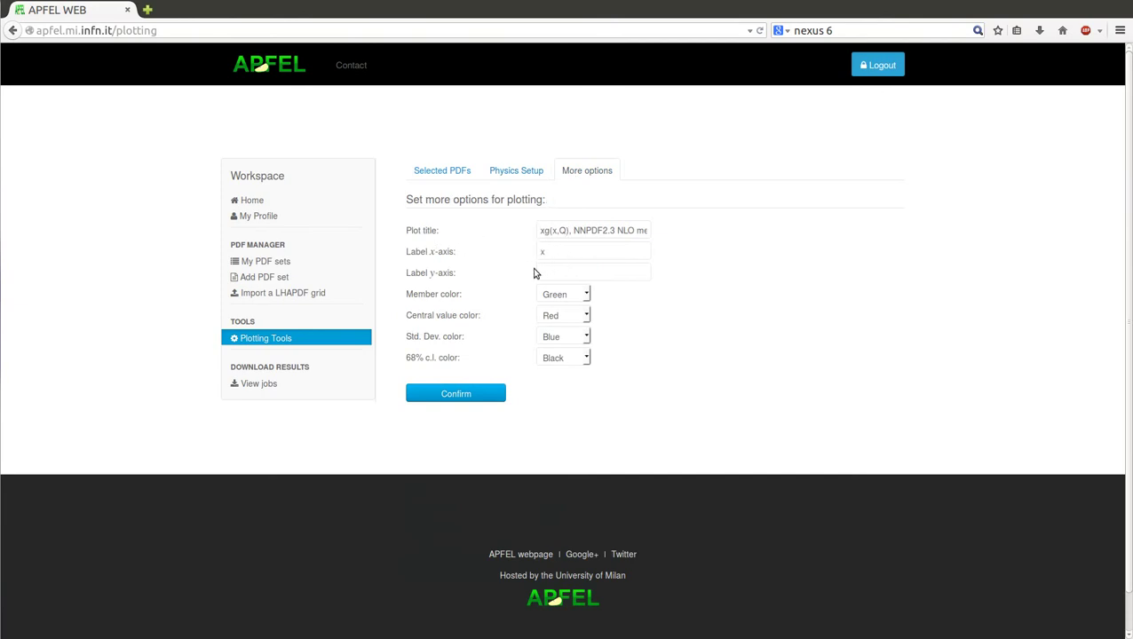
pyautogui.click(503, 174)
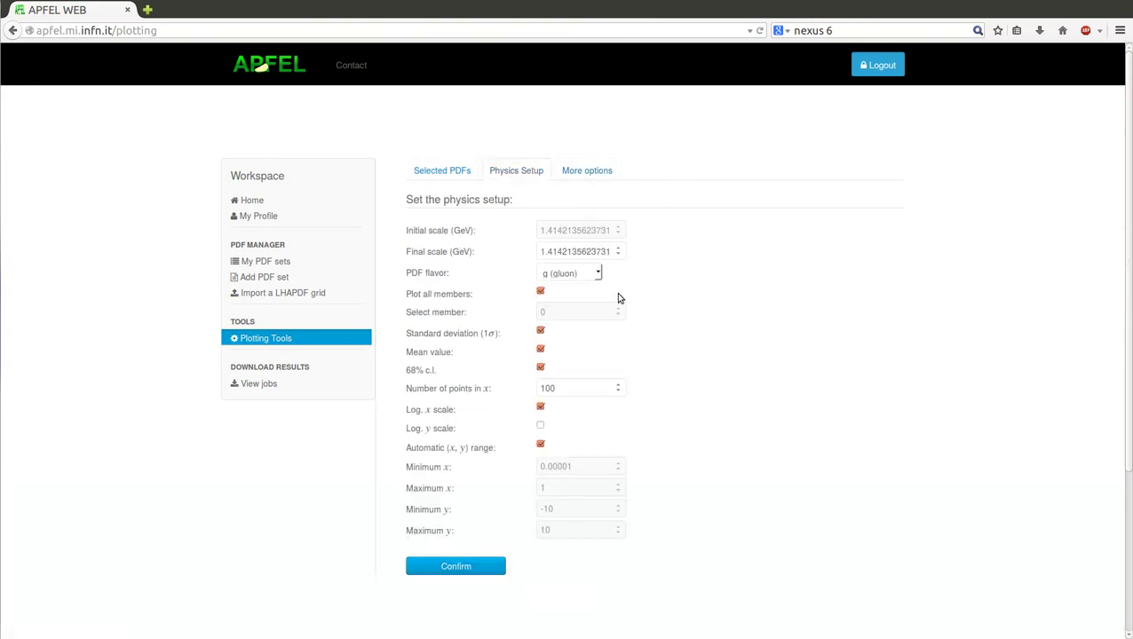
# Step: Confirm the gluon members setup and launch it as the job 'Members NNPDF2.3'
pyautogui.click(451, 570)
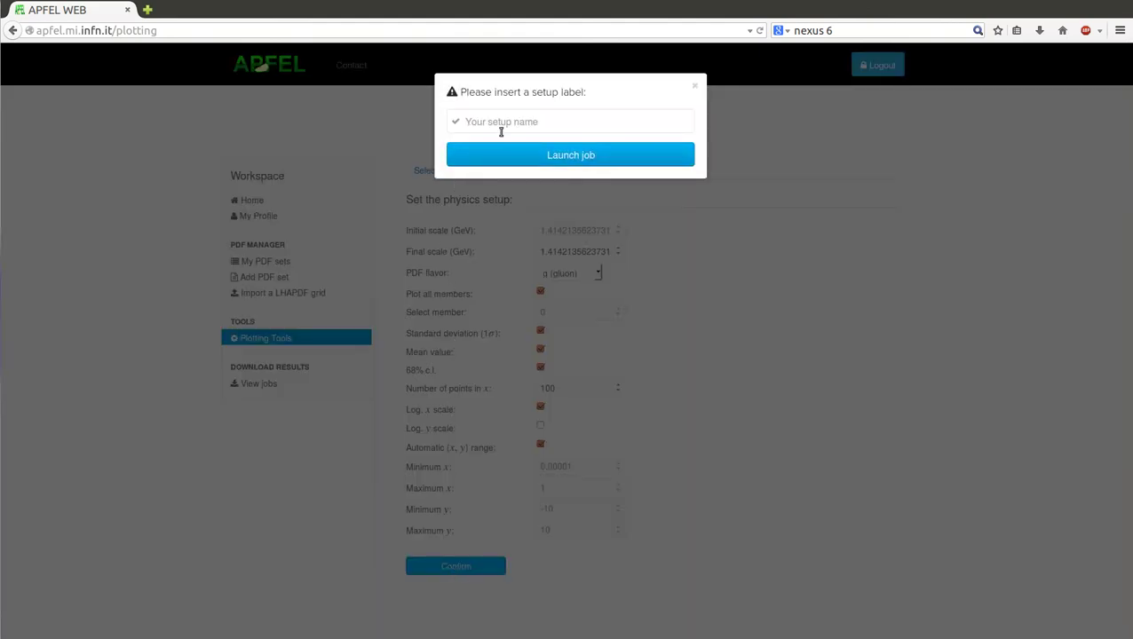
pyautogui.click(498, 124)
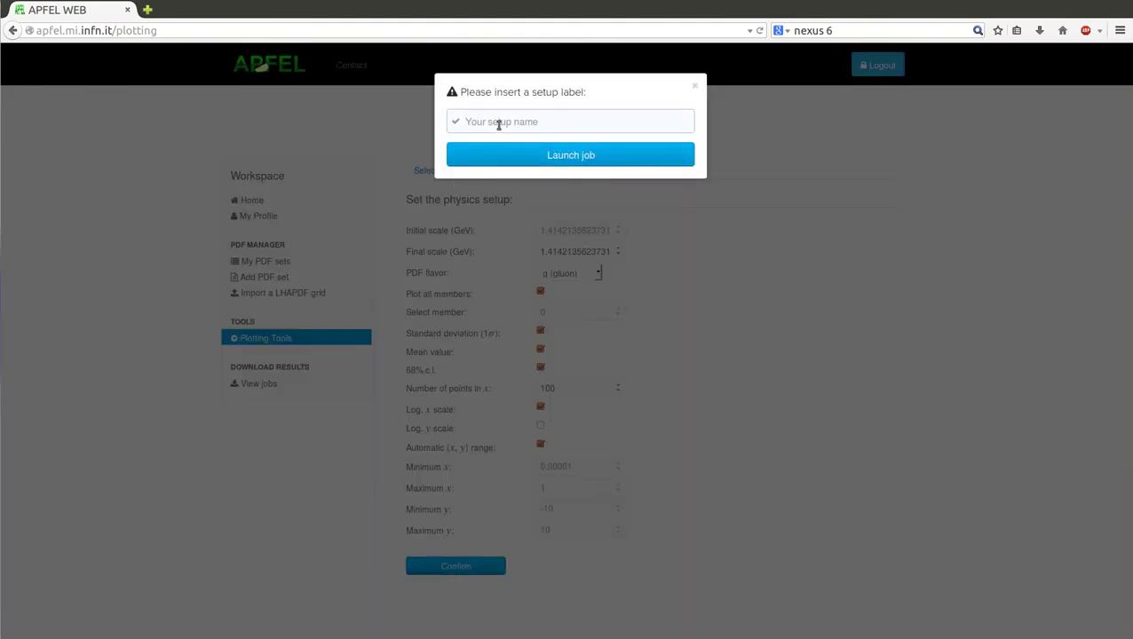
pyautogui.write('Members')
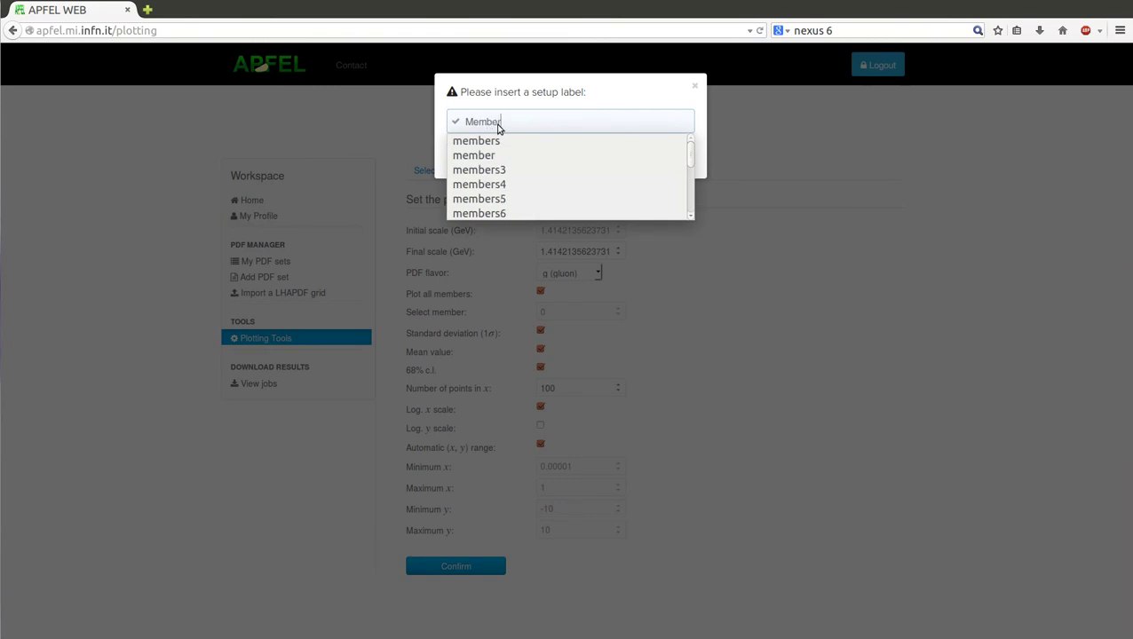
pyautogui.write(' NNPDF2.3')
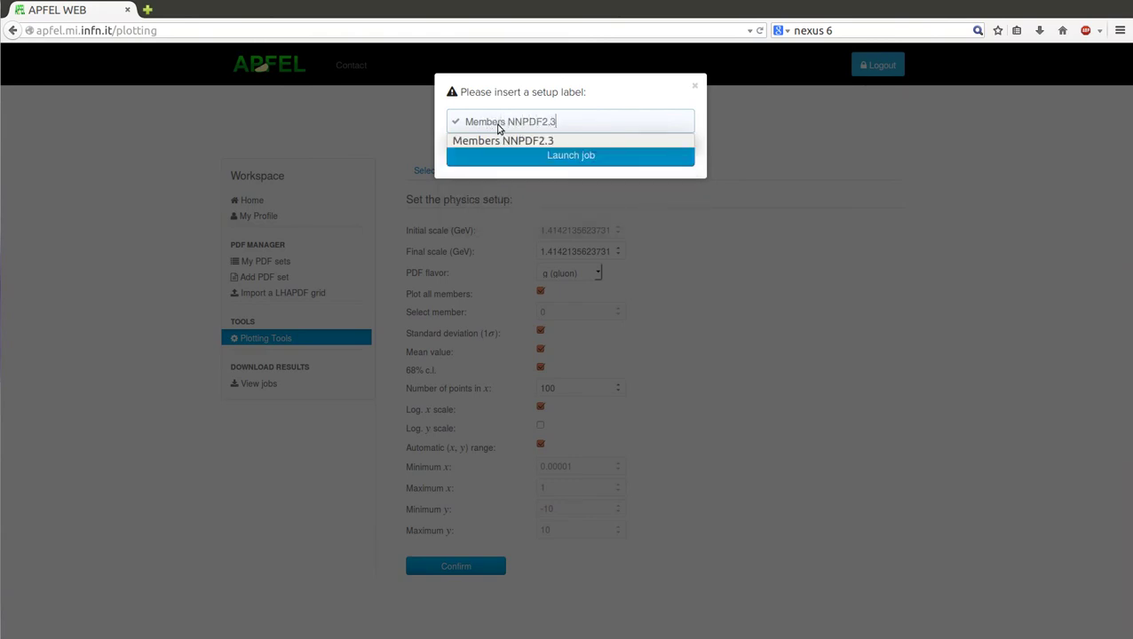
pyautogui.click(561, 165)
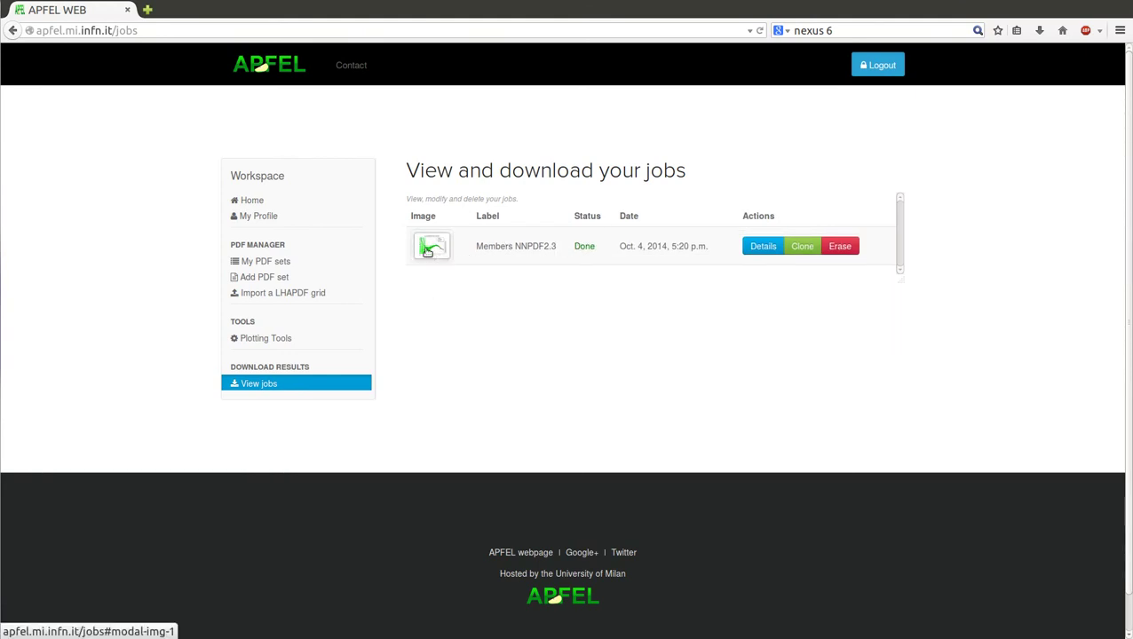
pyautogui.tripleClick(510, 246)
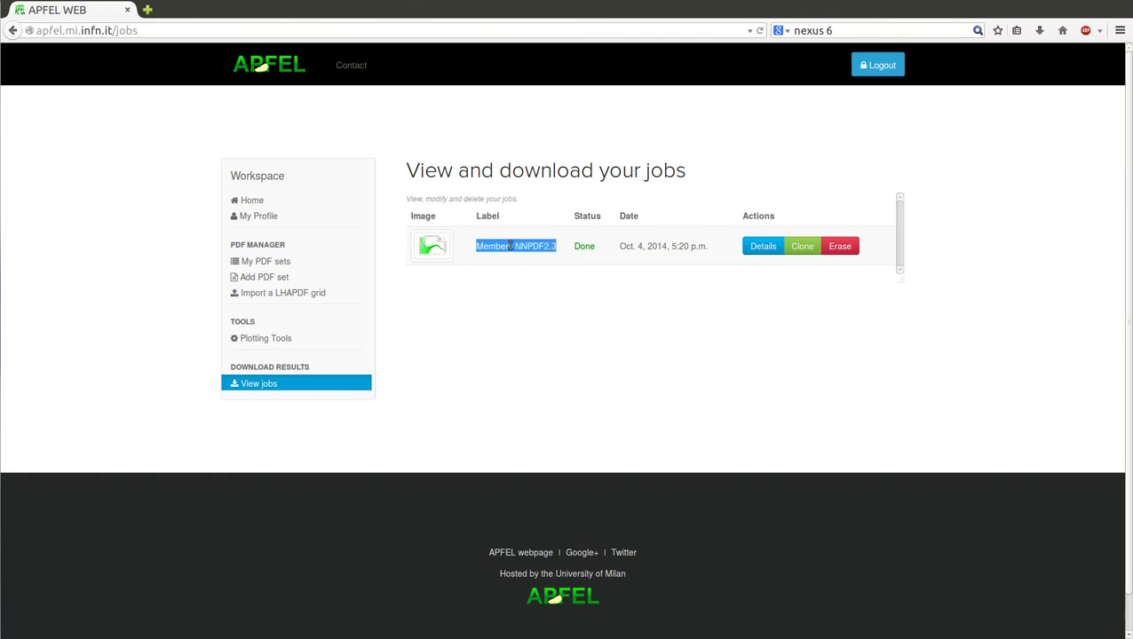
pyautogui.doubleClick(585, 247)
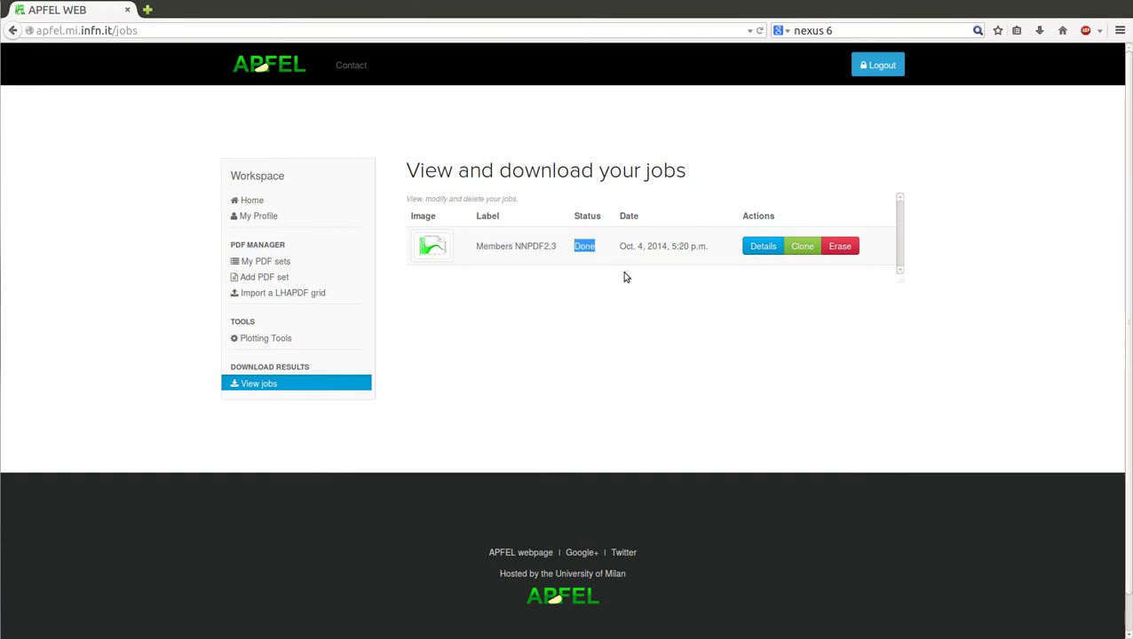
pyautogui.tripleClick(626, 246)
pyautogui.click(666, 293)
pyautogui.click(762, 253)
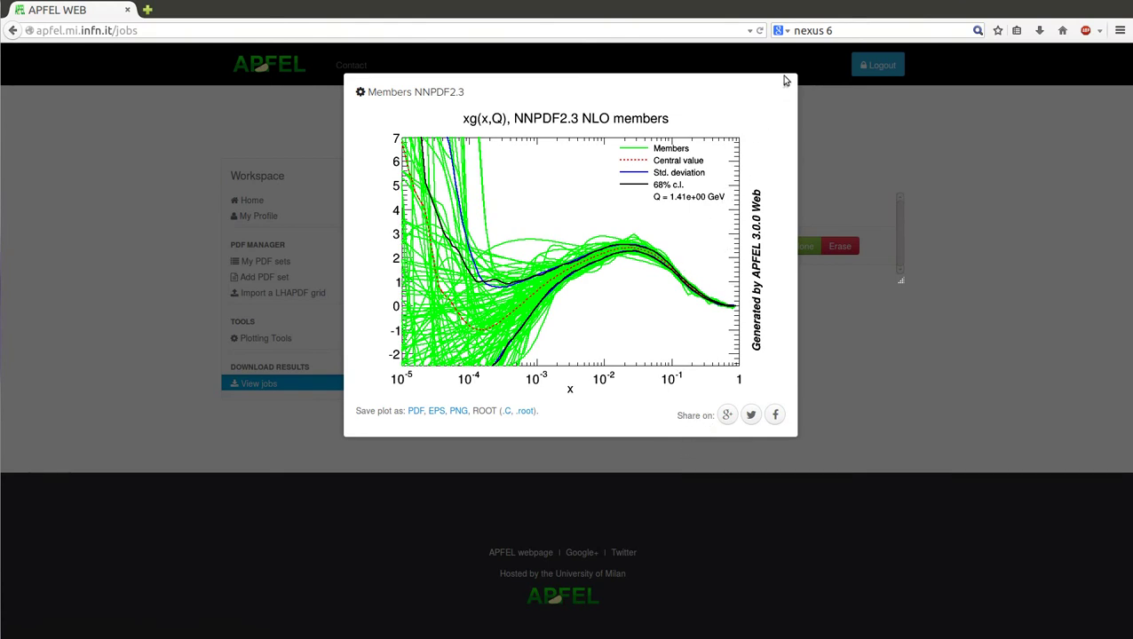
pyautogui.click(786, 86)
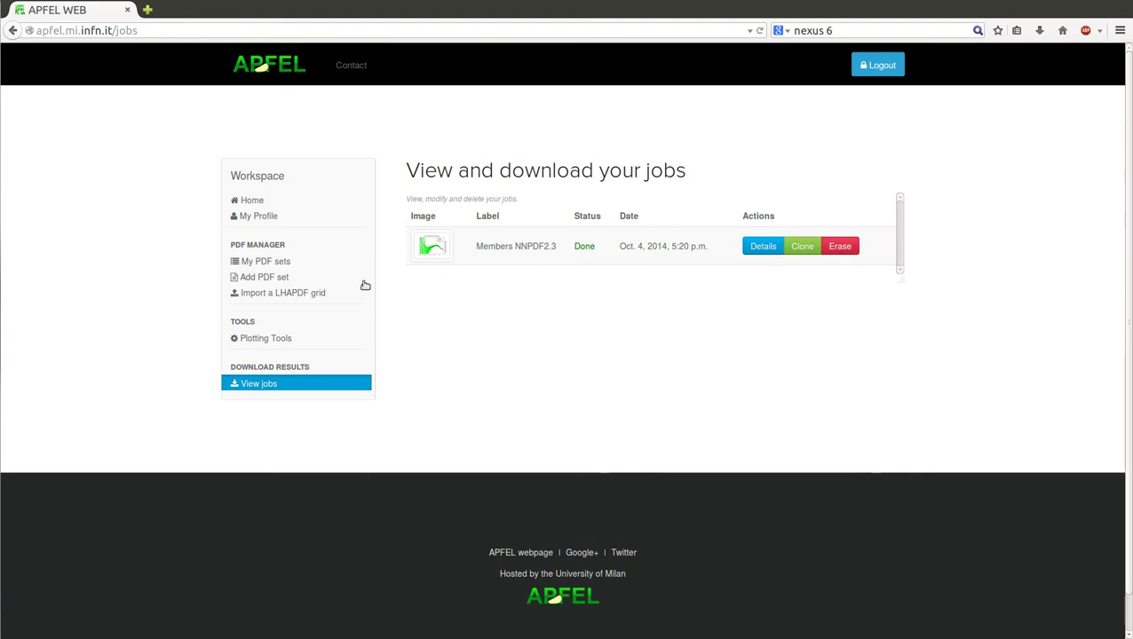
# Step: Go from the Home gallery back to the Plotting Tools page
pyautogui.click(273, 204)
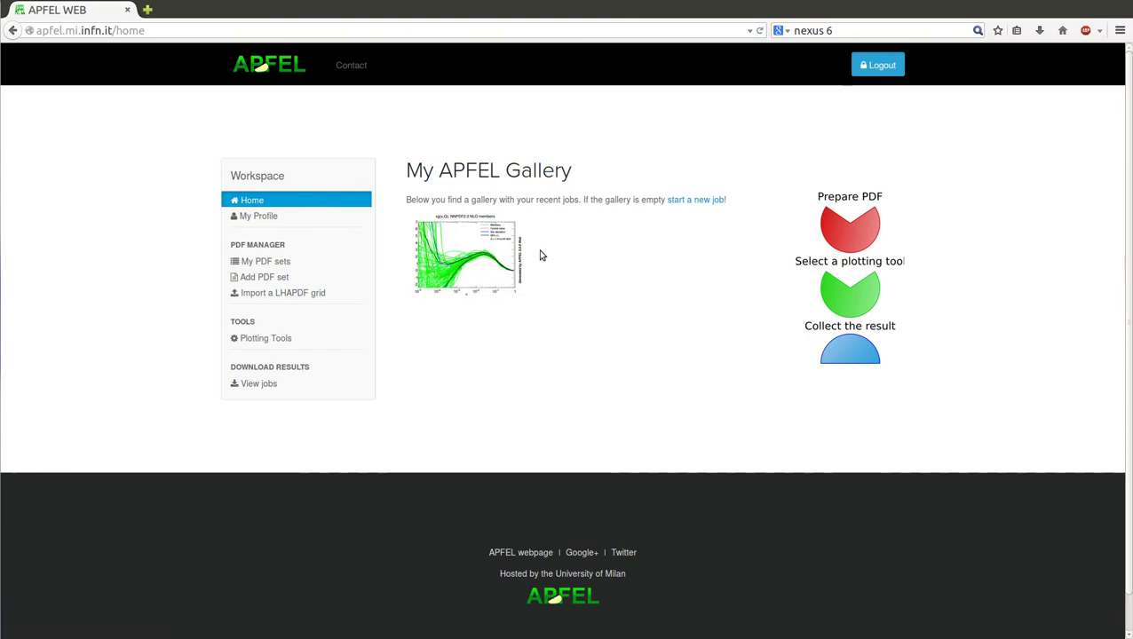
pyautogui.click(267, 342)
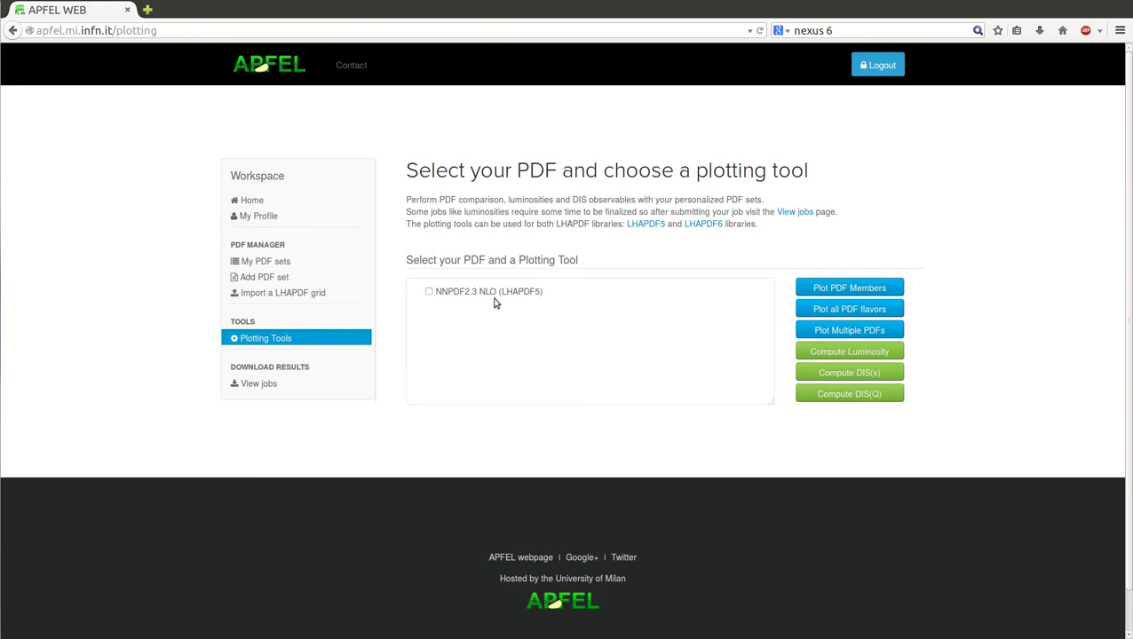
pyautogui.click(855, 353)
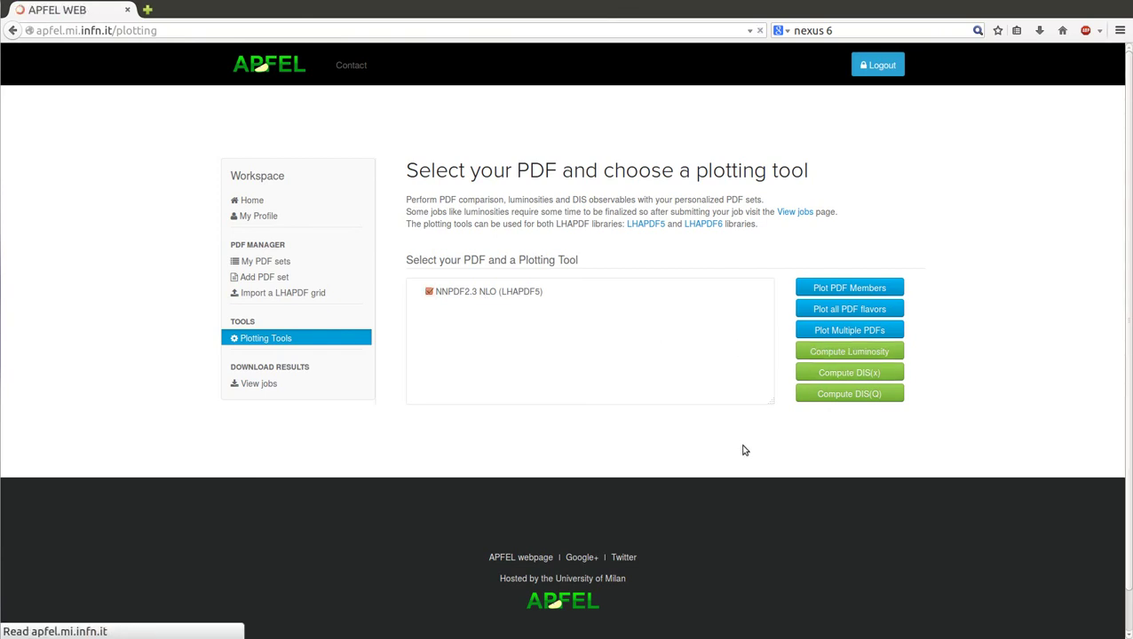
pyautogui.scroll(-1, 666, 293)
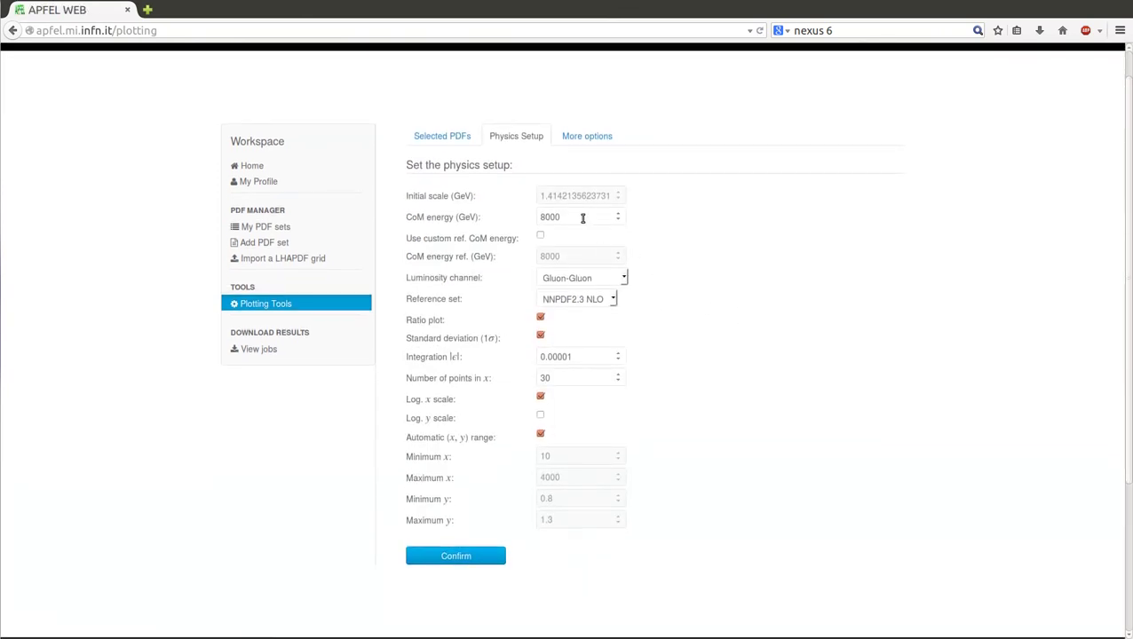
pyautogui.moveTo(582, 218); pyautogui.dragTo(533, 218)
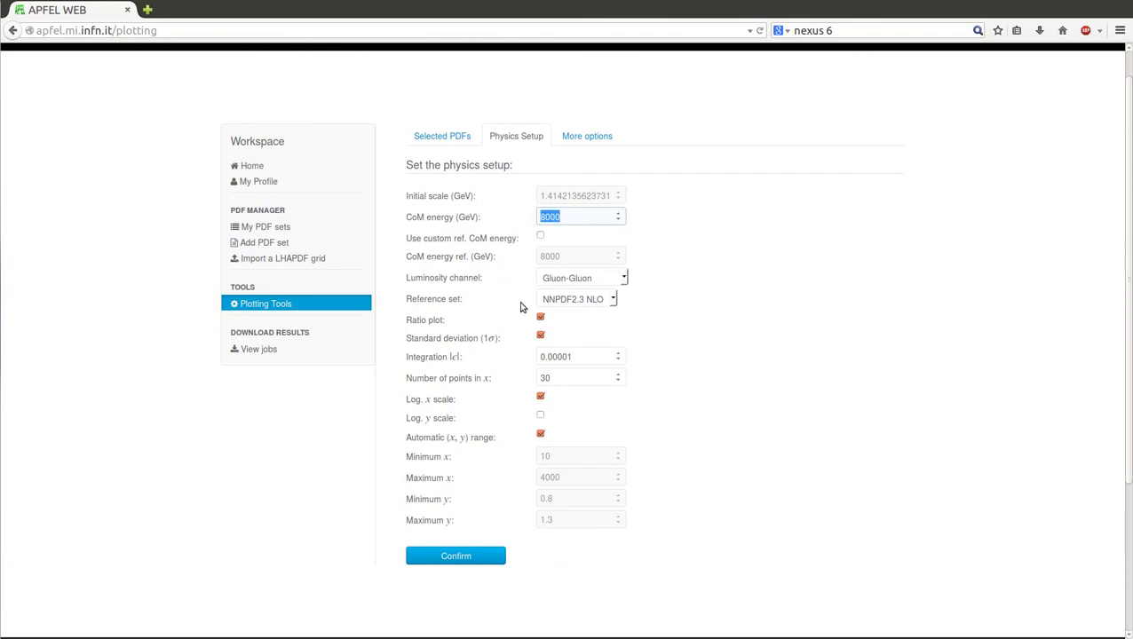
pyautogui.click(627, 283)
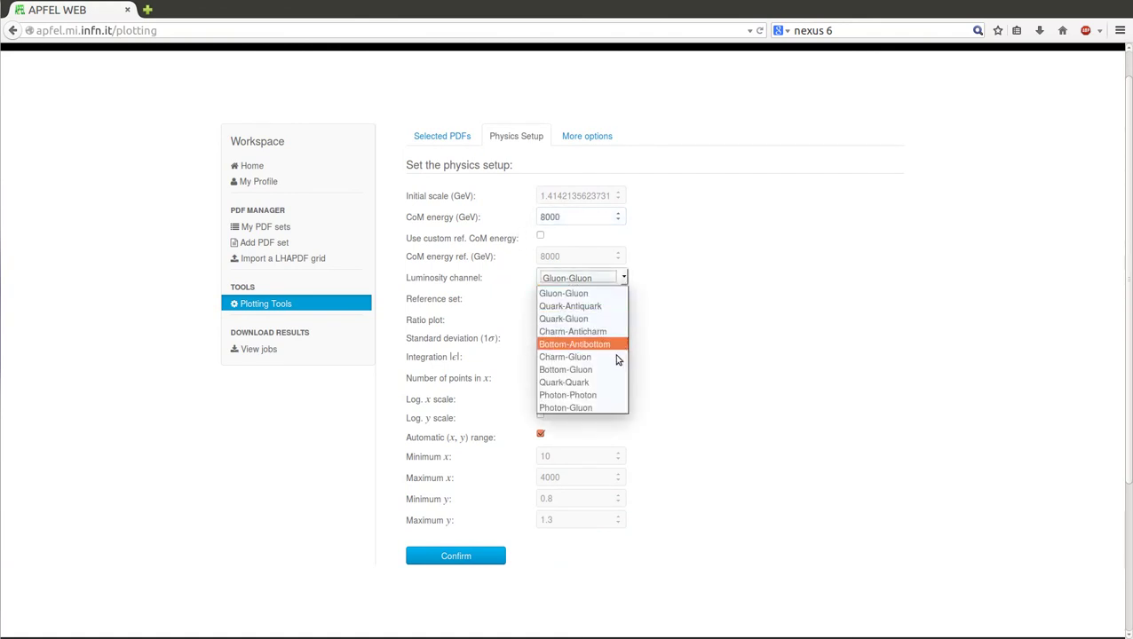
pyautogui.click(666, 347)
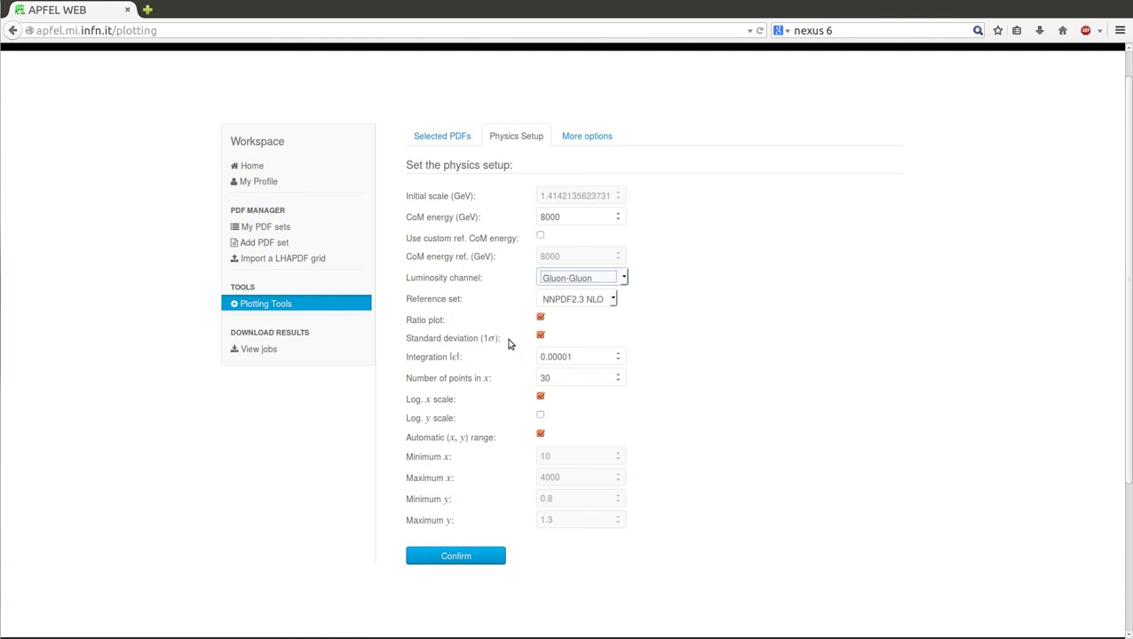
pyautogui.click(302, 306)
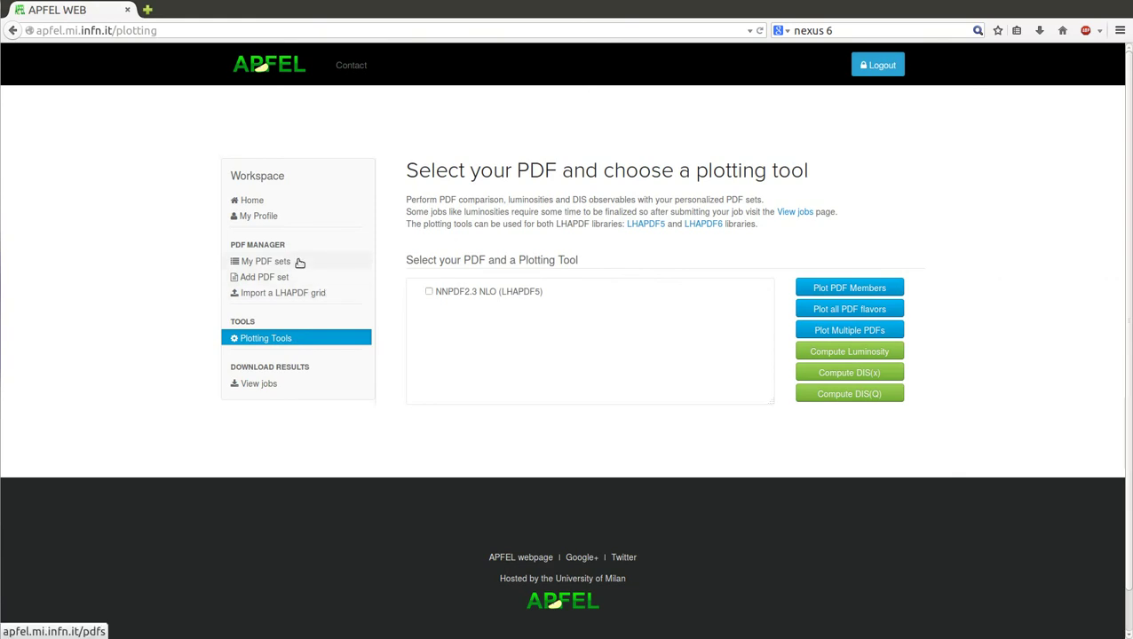
# Step: Add the MSTW2008nlo68cl.LHgrid grid as a new PDF set and save it as 'MSTW2008 NLO'
pyautogui.click(300, 263)
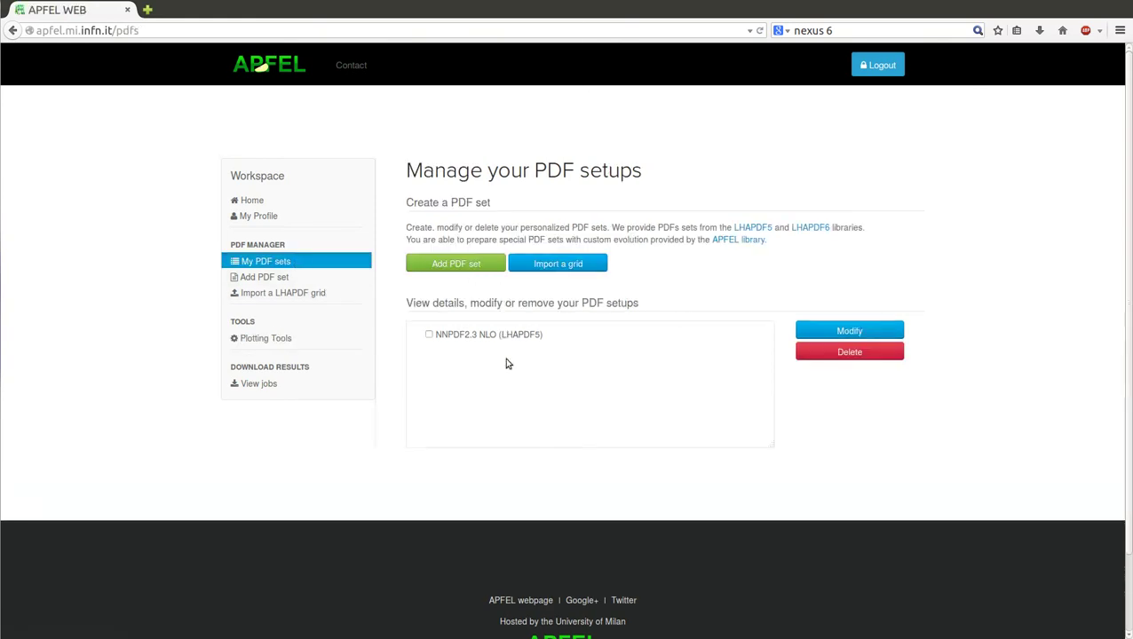
pyautogui.click(464, 266)
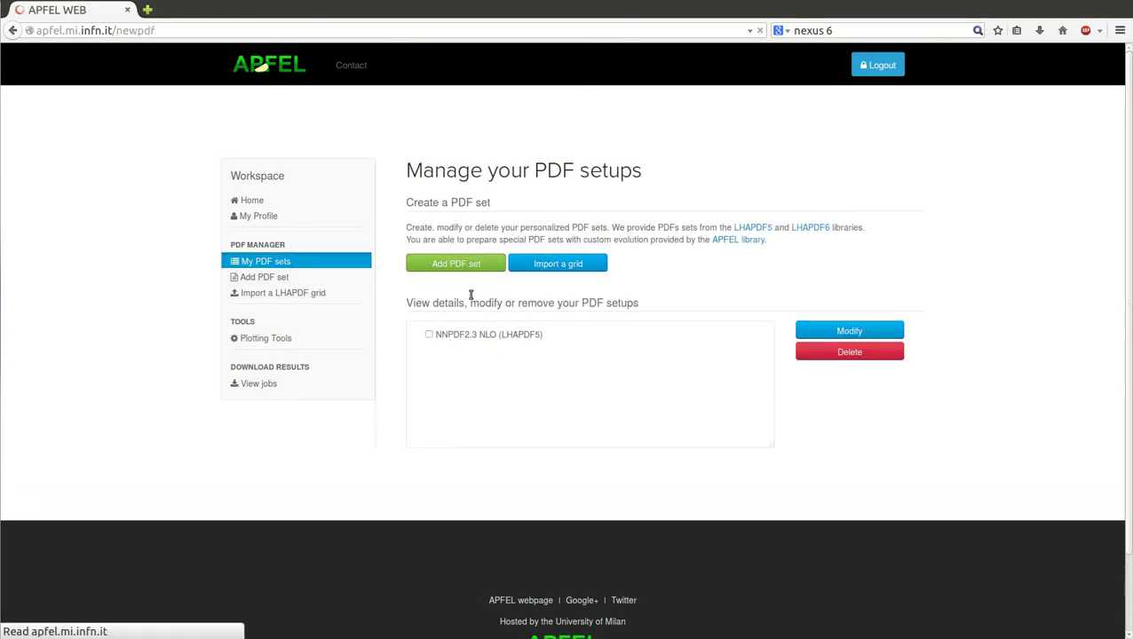
pyautogui.click(589, 244)
pyautogui.write('MST')
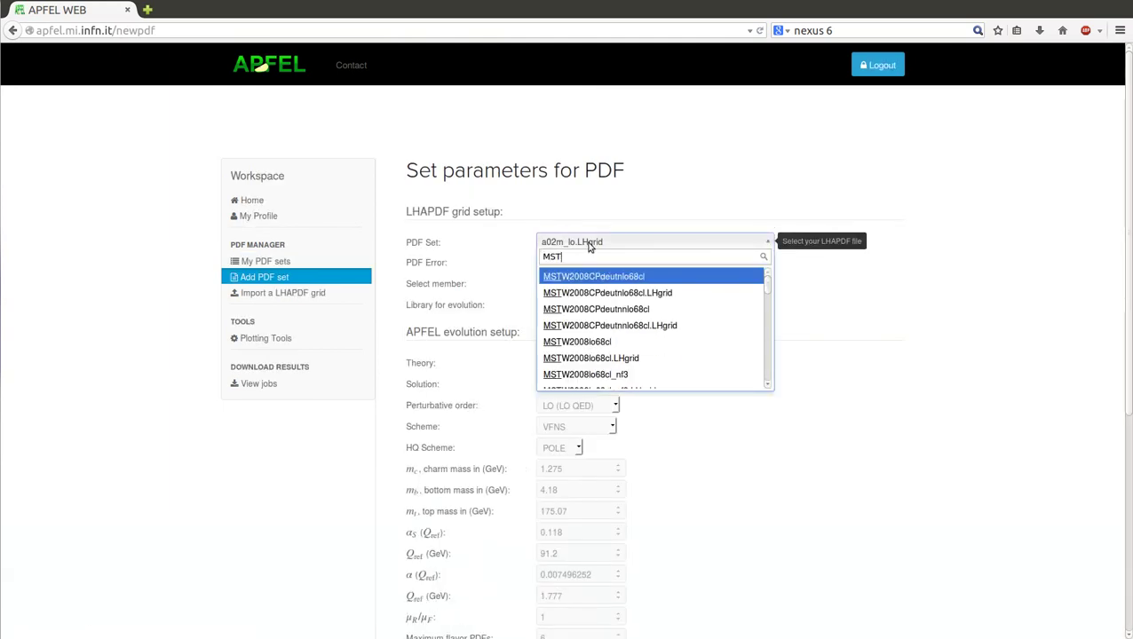
pyautogui.write('W2008nlo')
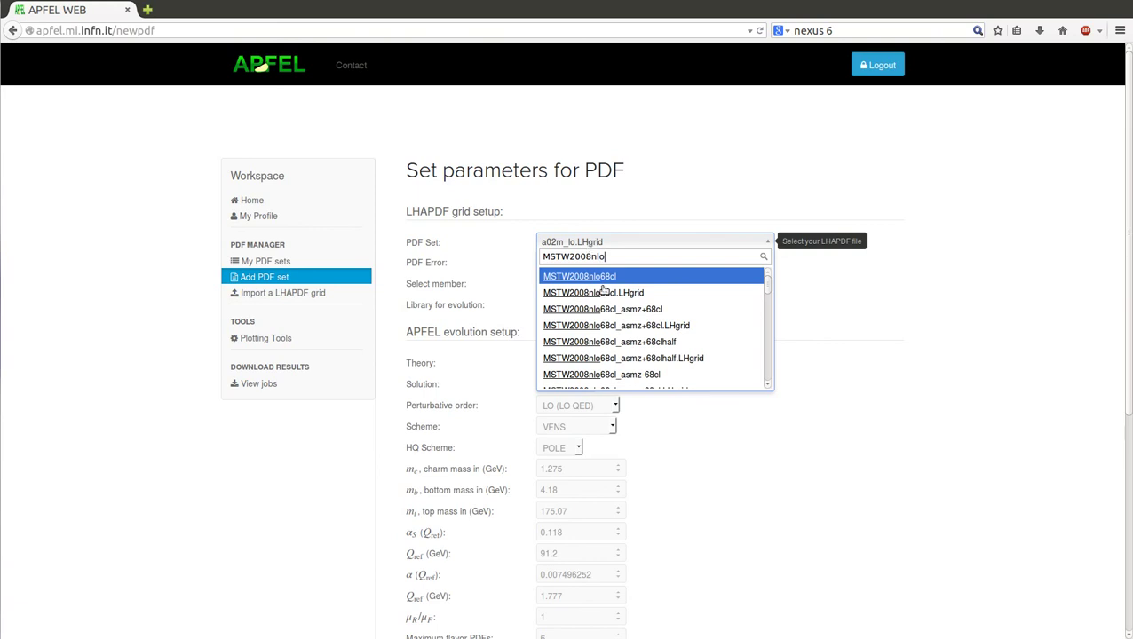
pyautogui.click(612, 293)
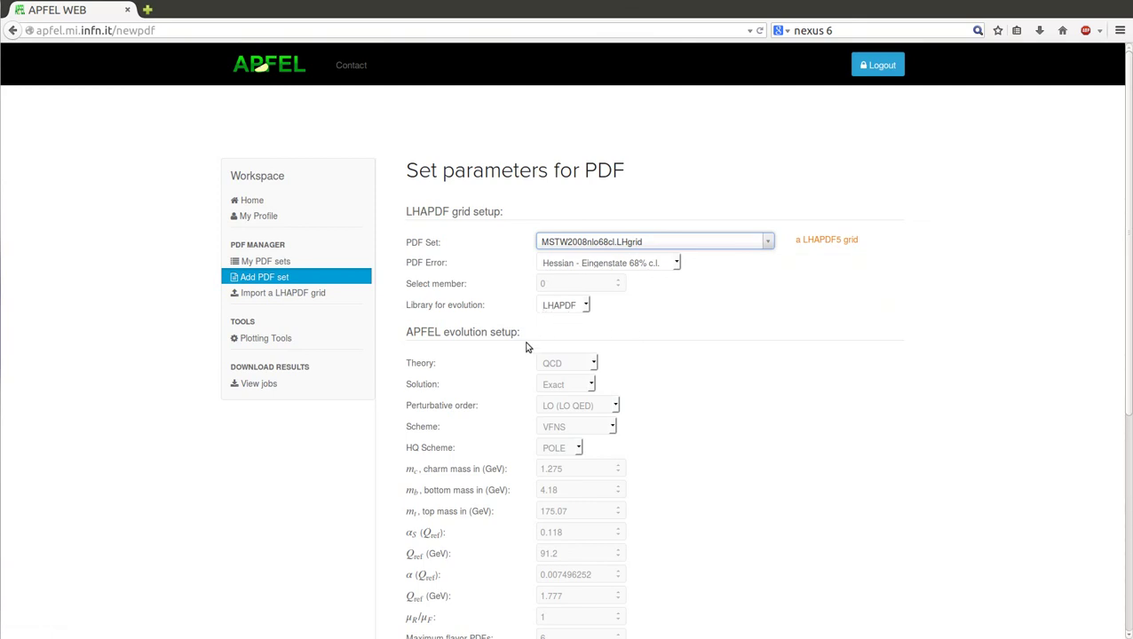
pyautogui.scroll(-3, 514, 331)
pyautogui.click(472, 548)
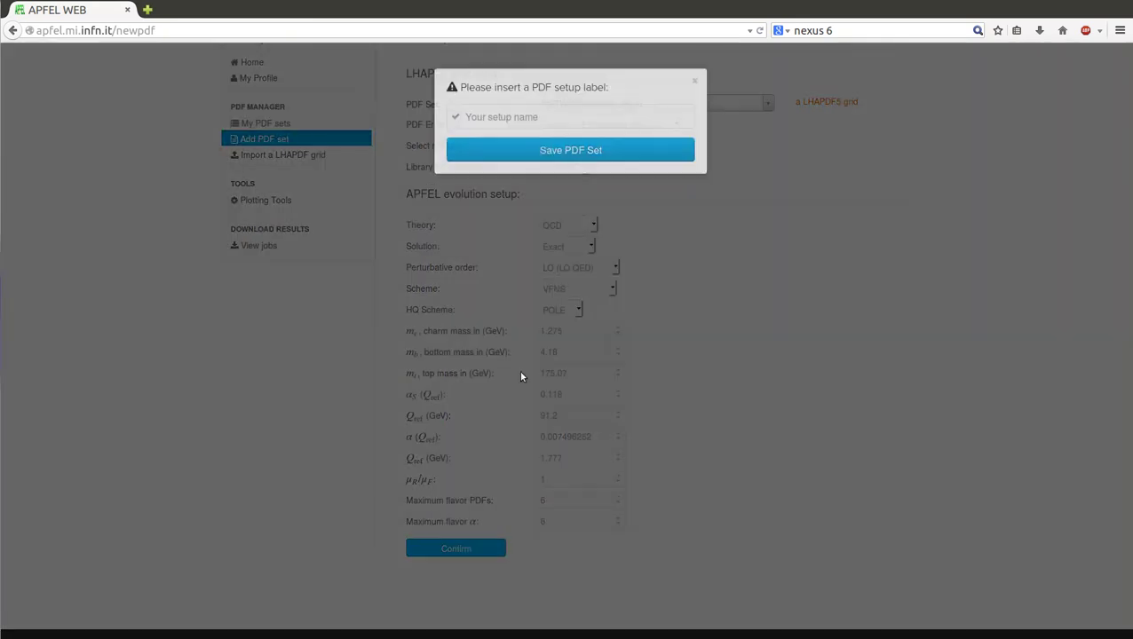
pyautogui.click(554, 128)
pyautogui.write('MSTW2008')
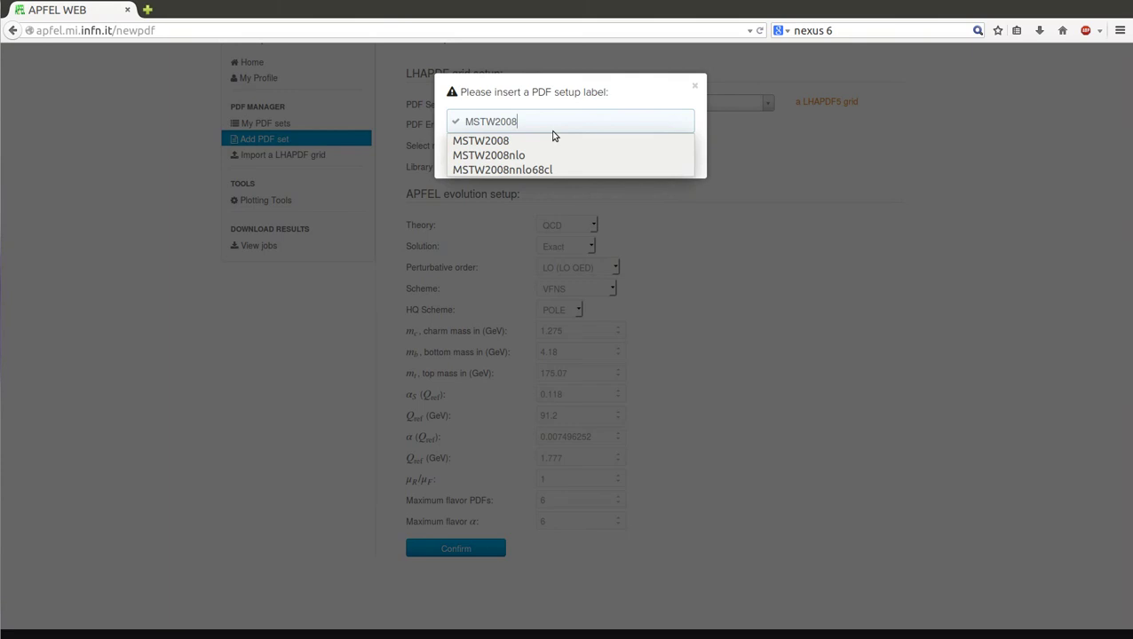
pyautogui.write(' NLO')
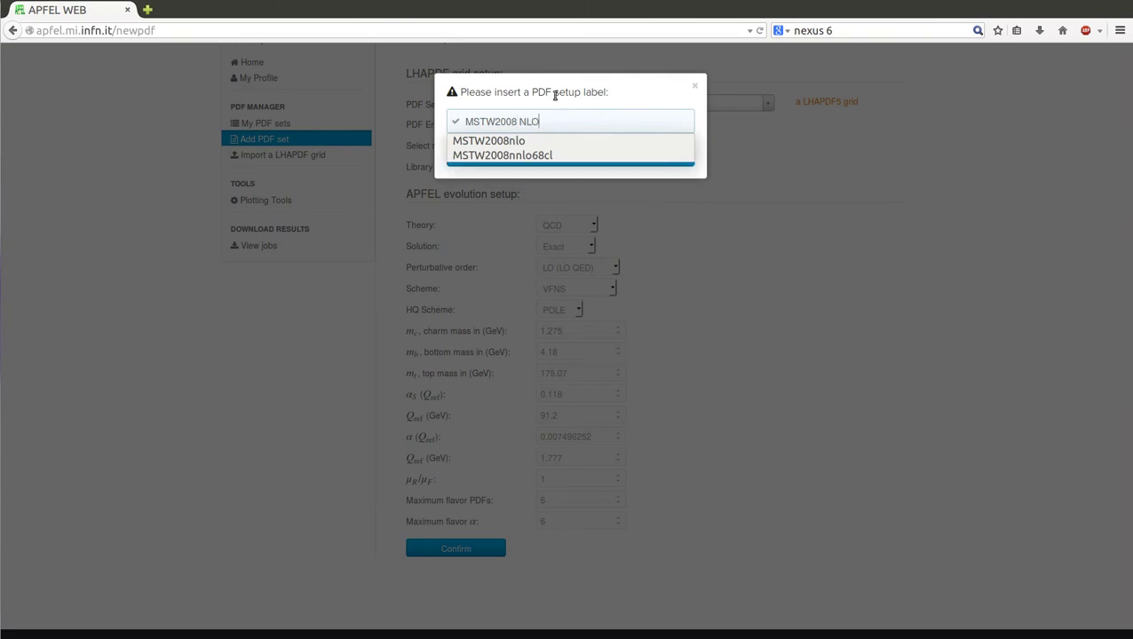
pyautogui.click(568, 159)
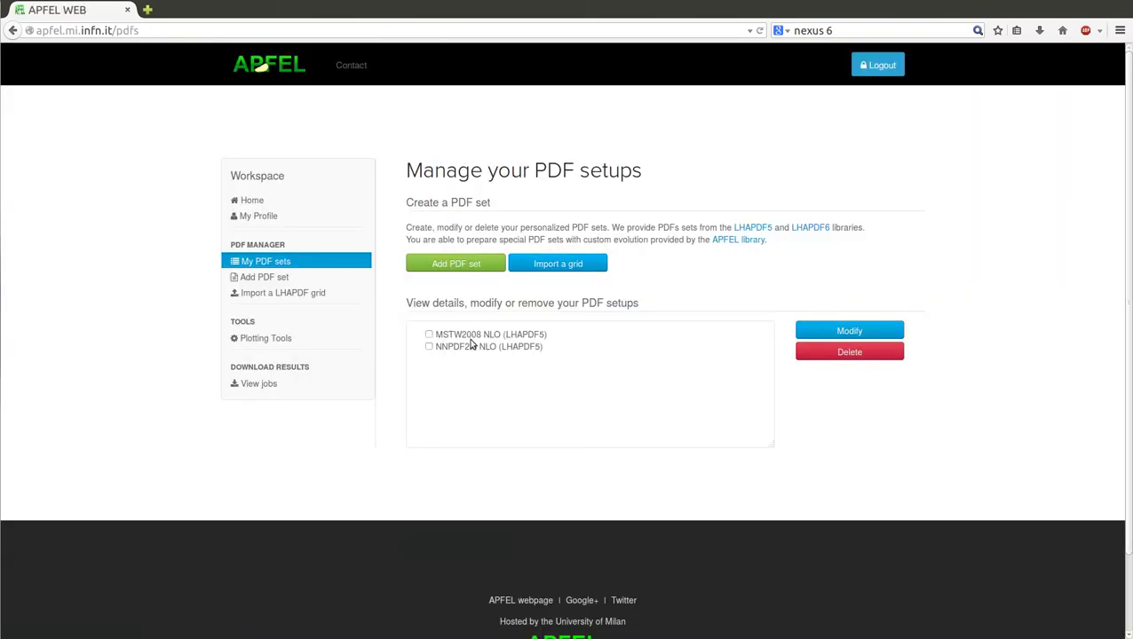
# Step: On Plotting Tools, select MSTW2008 NLO and NNPDF2.3 NLO for a multiple-PDF plot
pyautogui.click(246, 339)
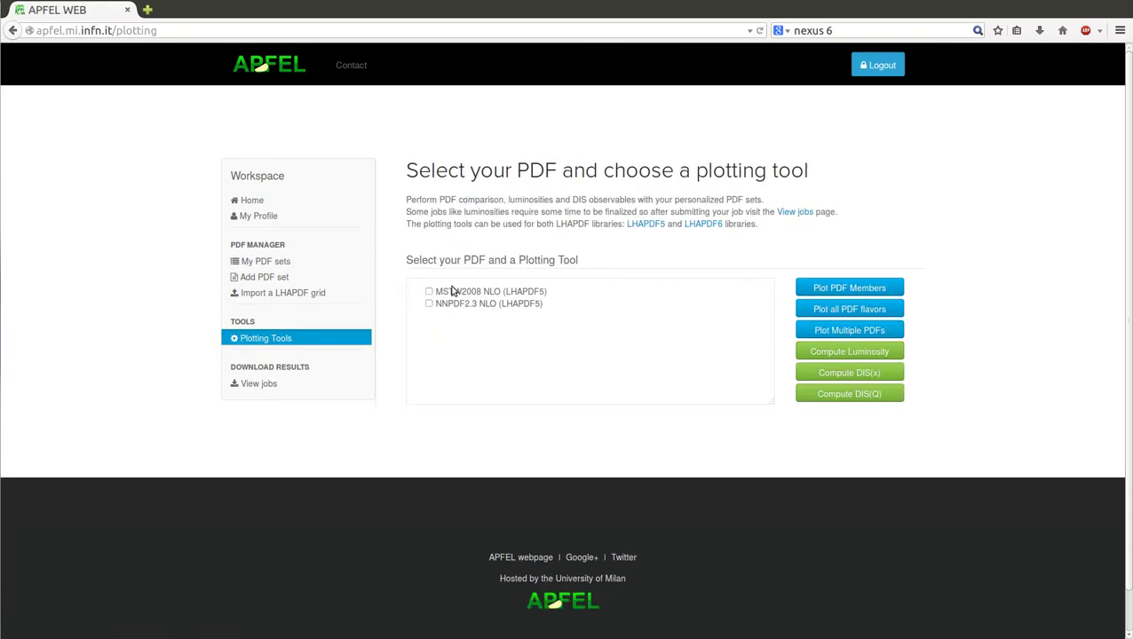
pyautogui.click(452, 291)
pyautogui.click(455, 305)
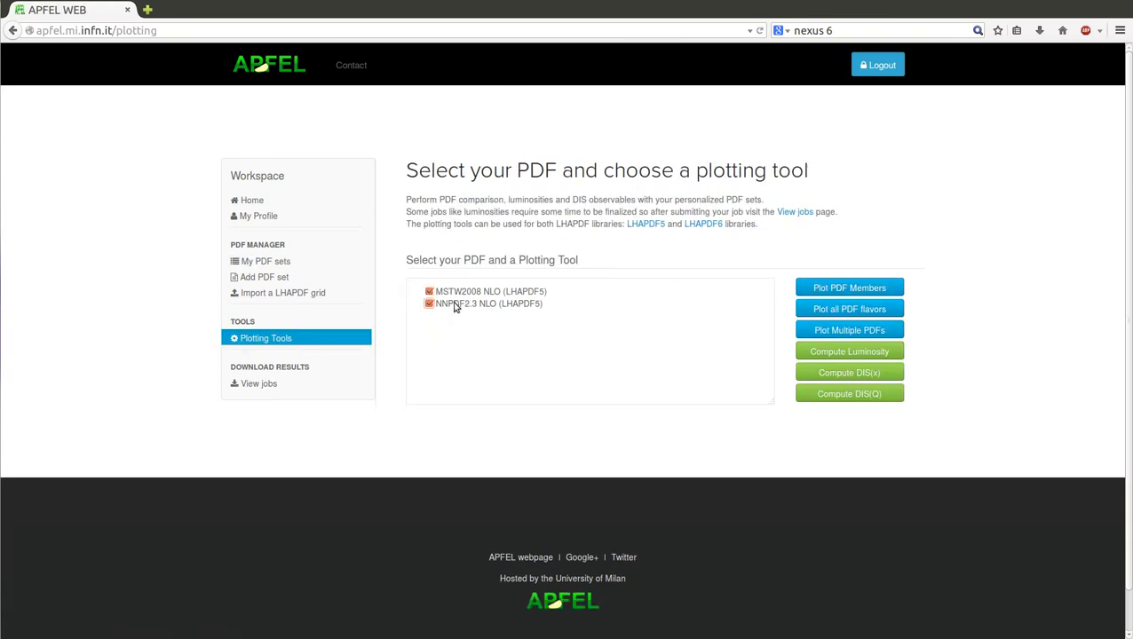
pyautogui.click(836, 334)
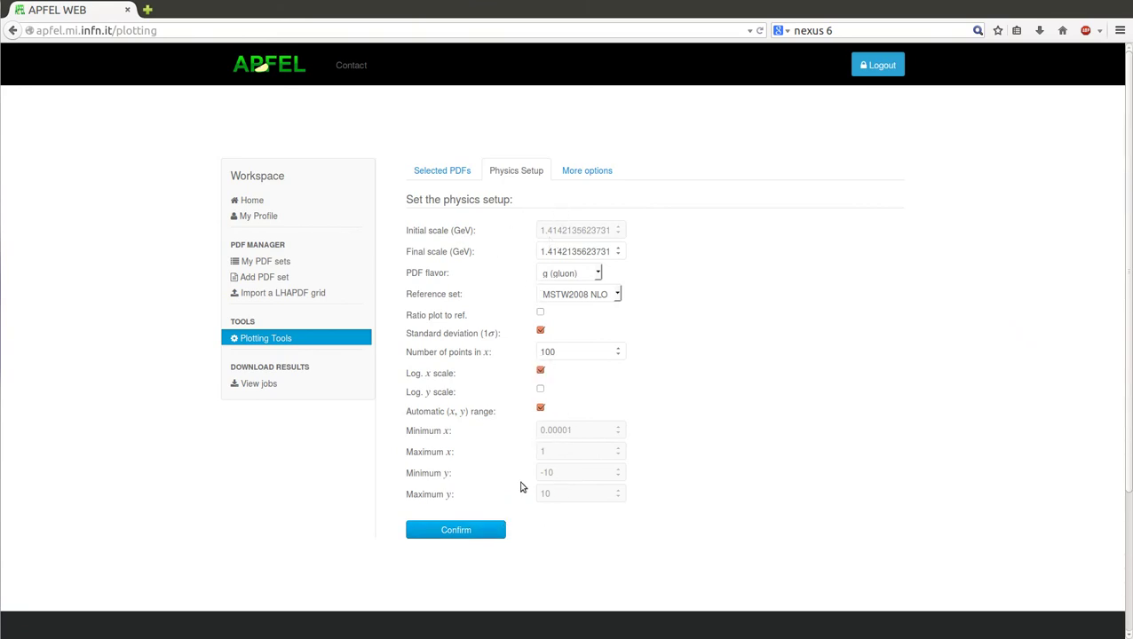
# Step: Confirm the comparison setup and launch it as the job 'Compare NNPDF MSTW'
pyautogui.click(444, 533)
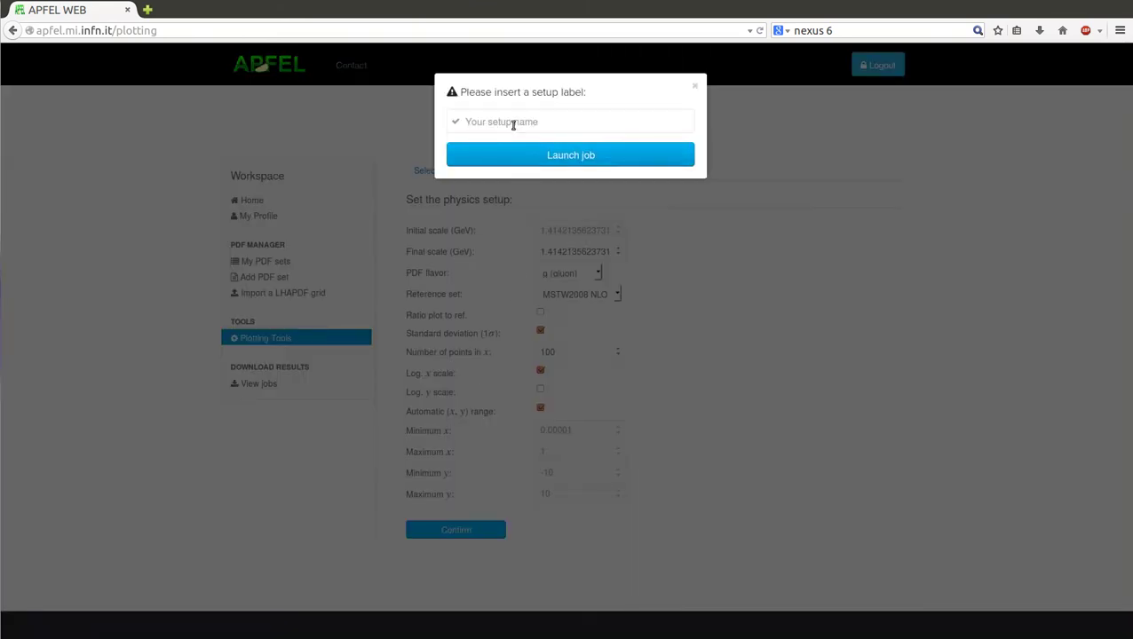
pyautogui.click(513, 124)
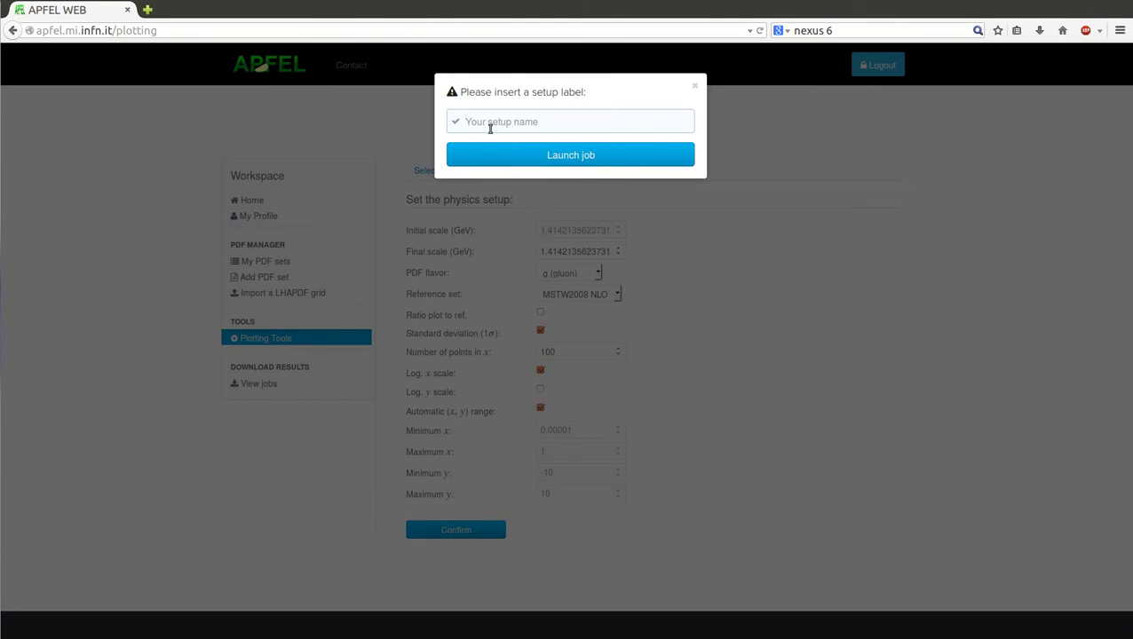
pyautogui.write('Compa')
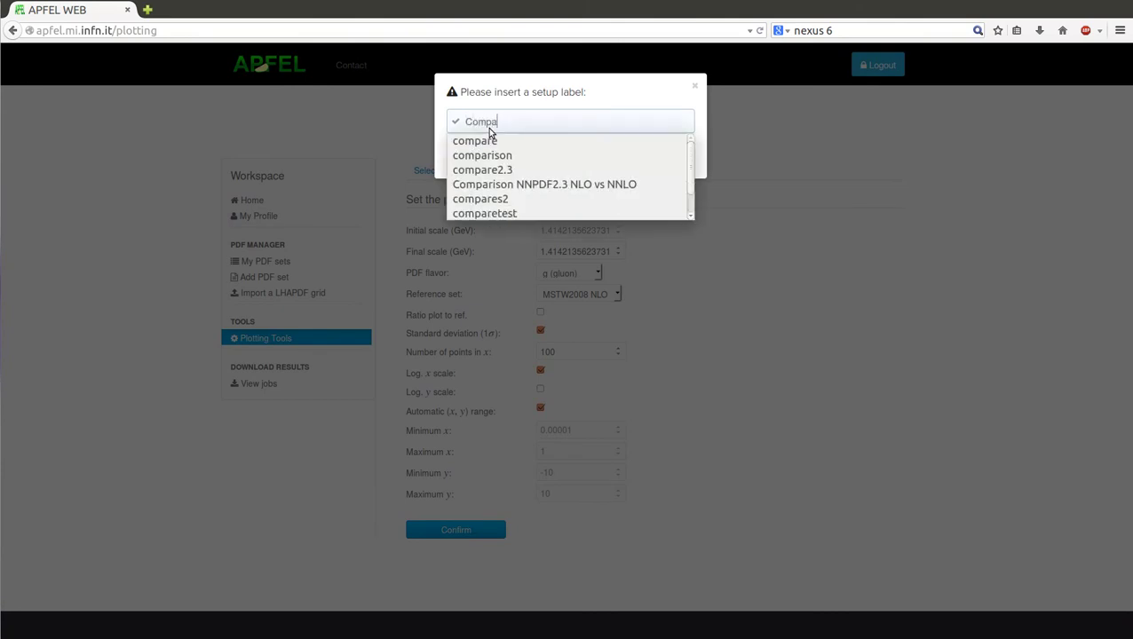
pyautogui.write('re NNPDF MSTW')
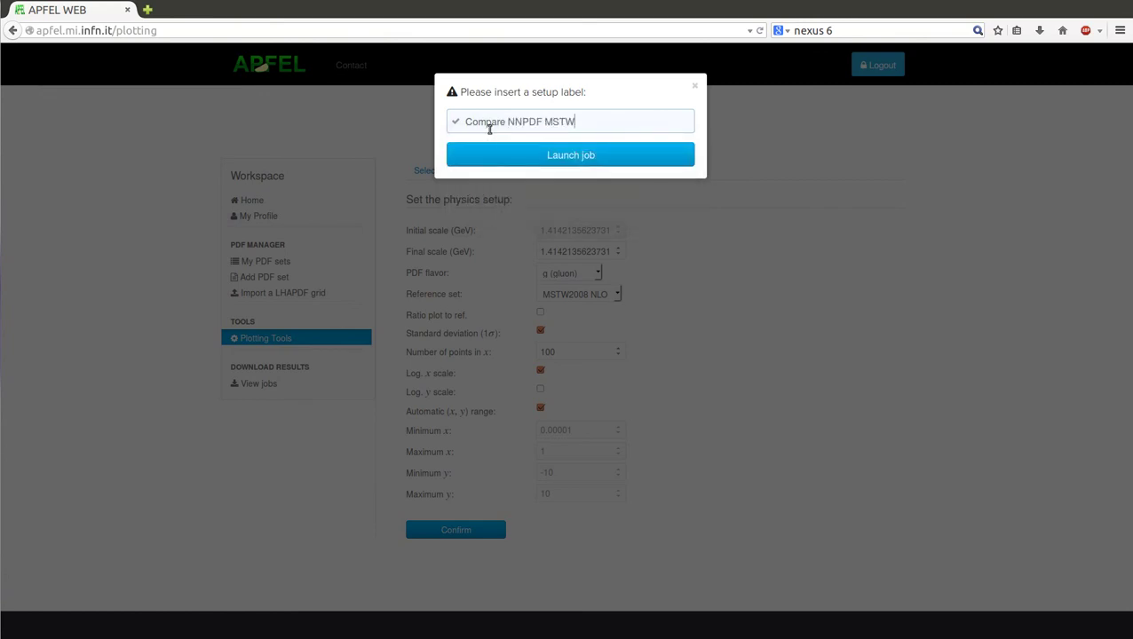
pyautogui.click(512, 155)
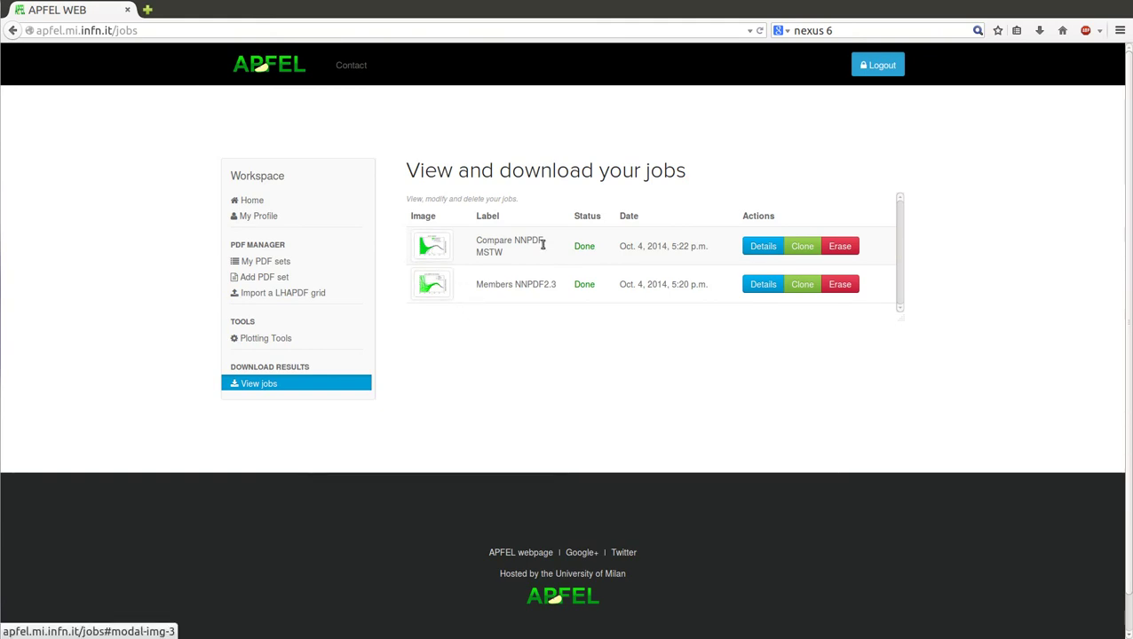
pyautogui.click(763, 246)
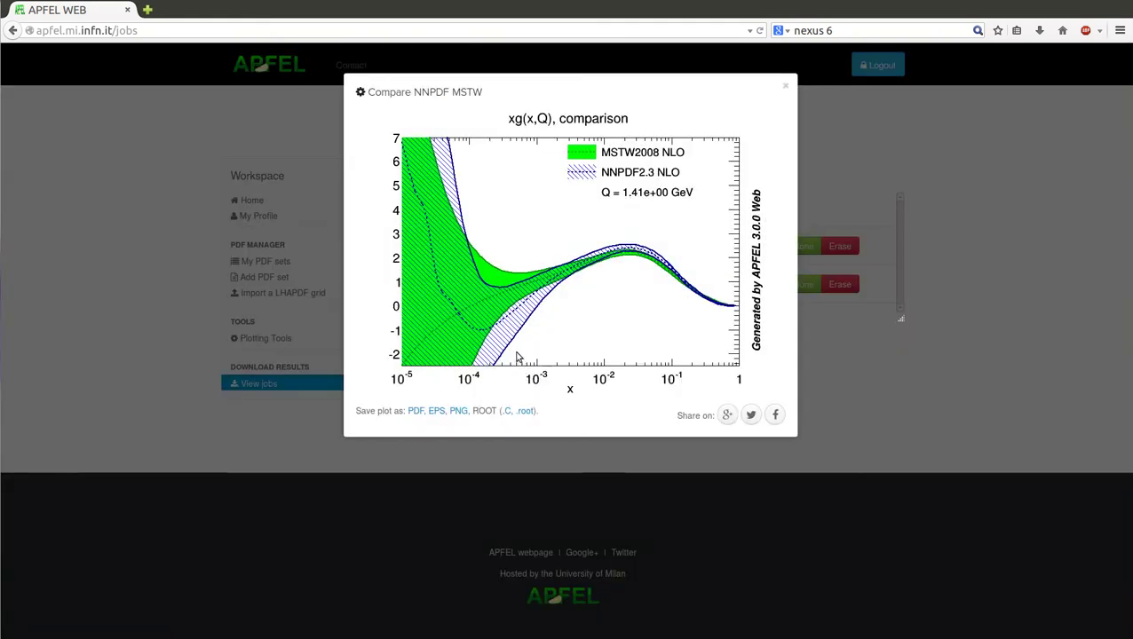
pyautogui.click(785, 86)
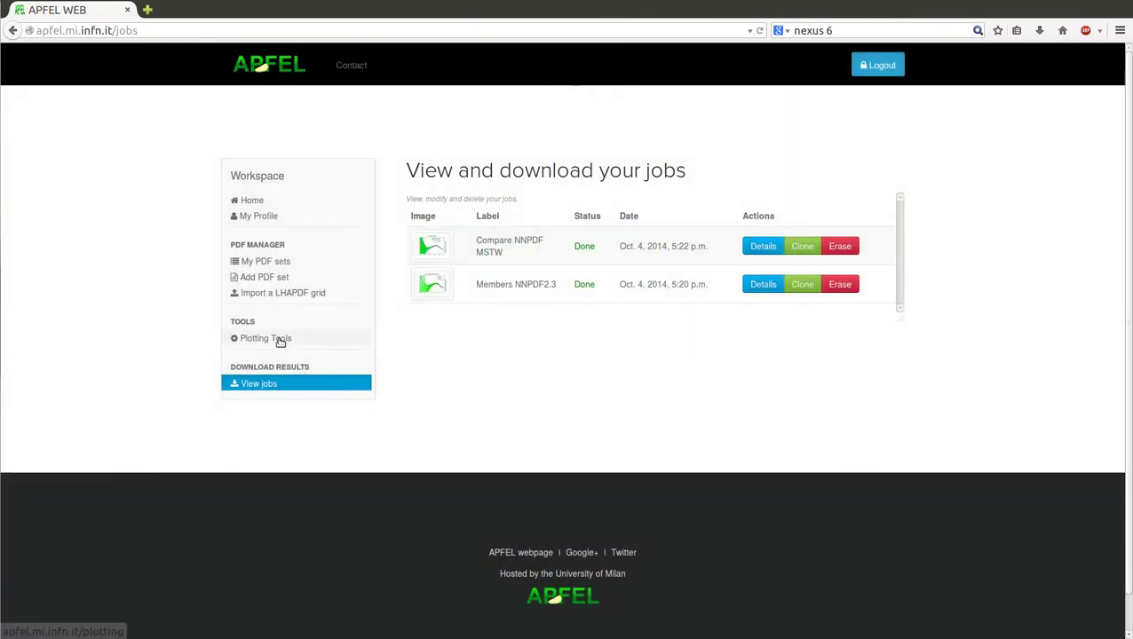
# Step: Return to the Plotting Tools page from the Workspace sidebar
pyautogui.click(280, 339)
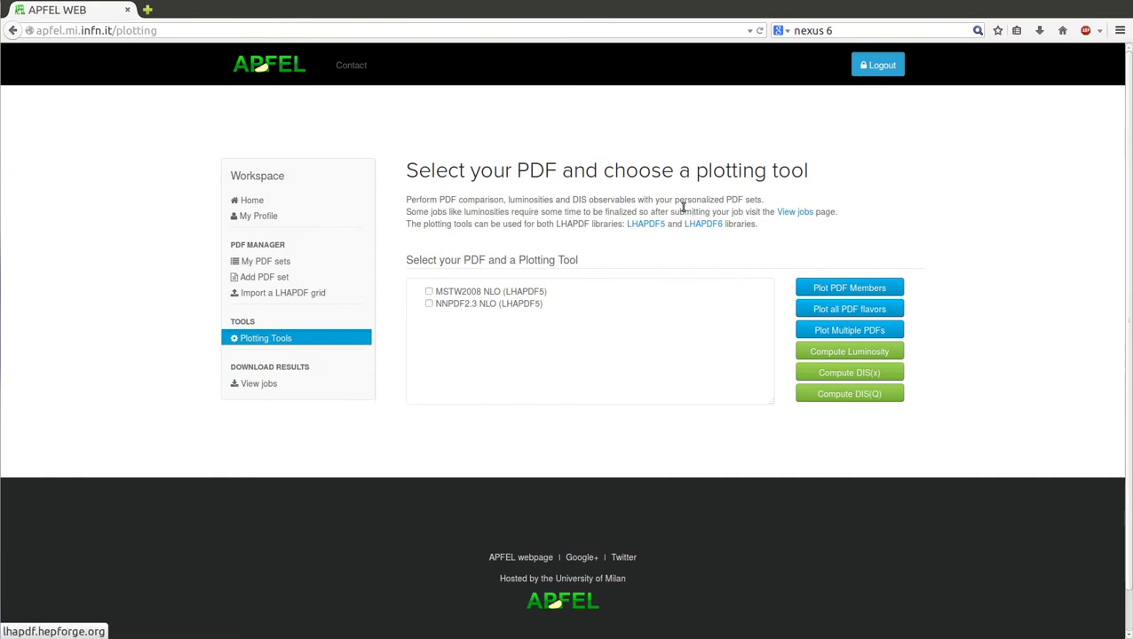